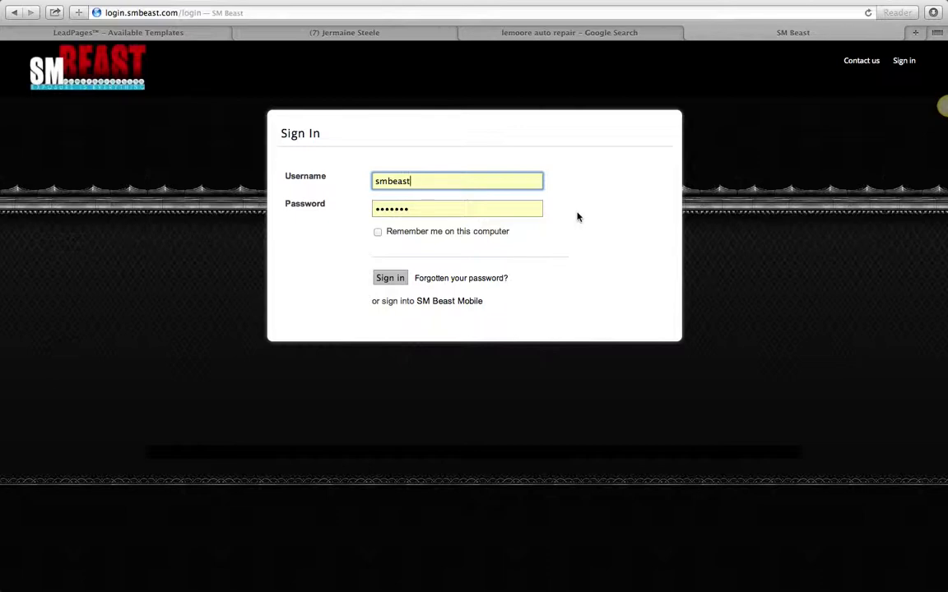
Step: Return to the SM Beast tab and sign in with the saved username and password
{"action": "left_click", "coordinate": [597, 37]}
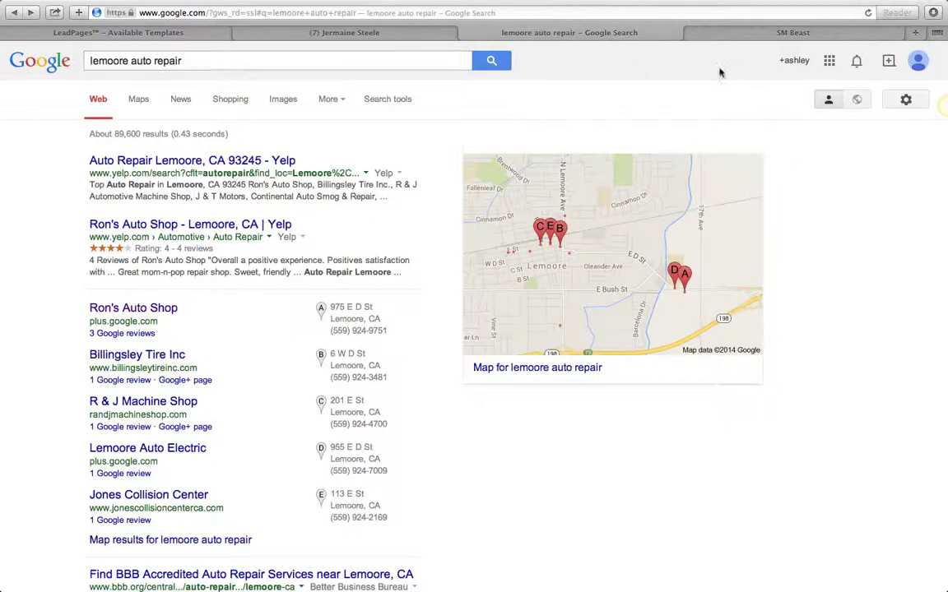
{"action": "left_click", "coordinate": [802, 33]}
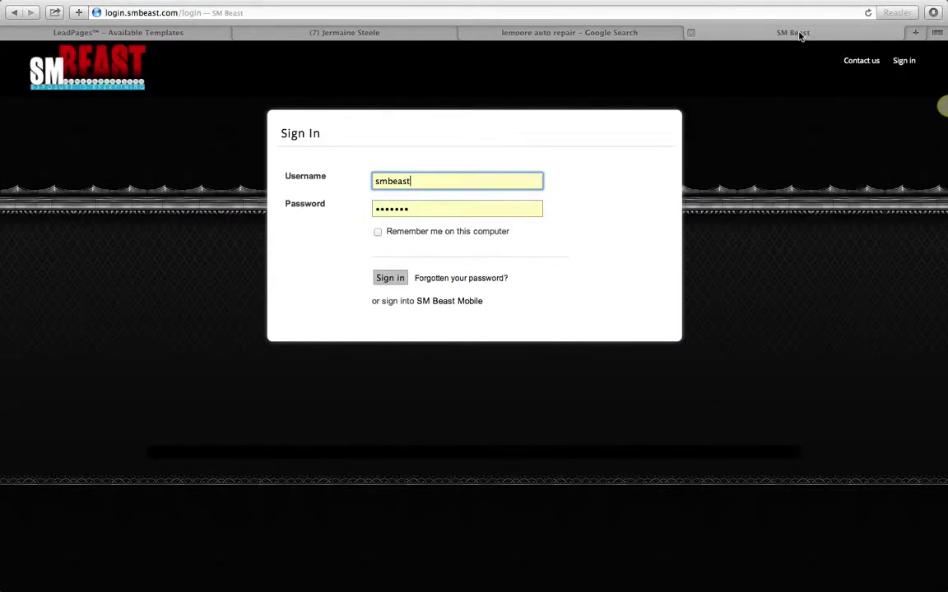
{"action": "left_click", "coordinate": [385, 281]}
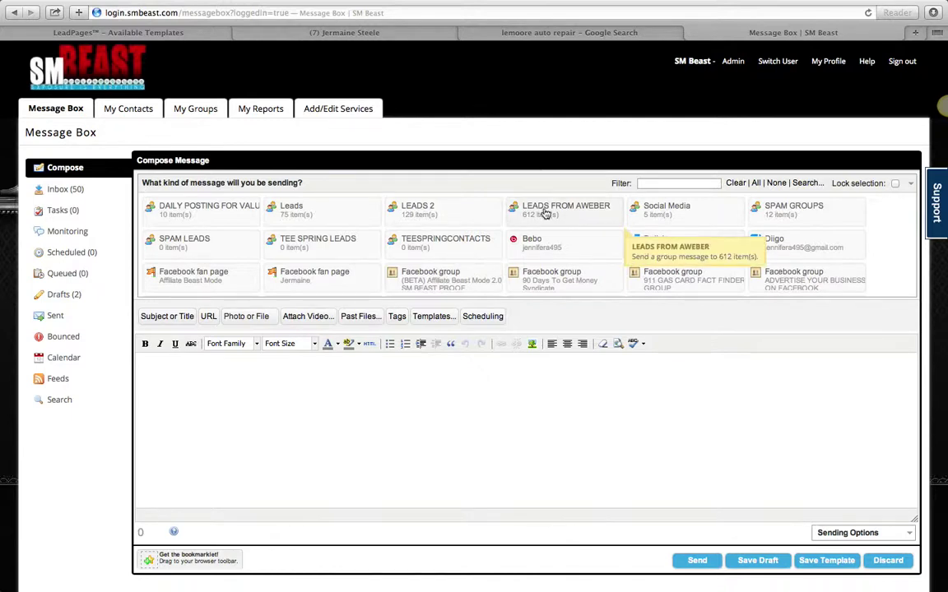
Step: Scroll through the Compose Message group list, then go to the Add/Edit Services tab
{"action": "scroll", "coordinate": [518, 251], "scroll_direction": "down", "scroll_amount": 5}
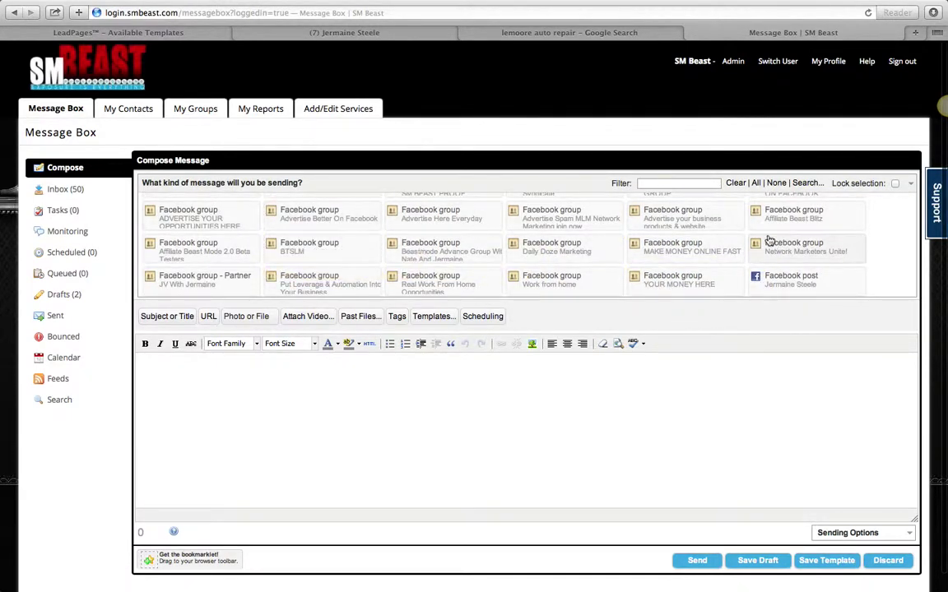
{"action": "scroll", "coordinate": [769, 240], "scroll_direction": "down", "scroll_amount": 5}
{"action": "scroll", "coordinate": [417, 256], "scroll_direction": "up", "scroll_amount": 15}
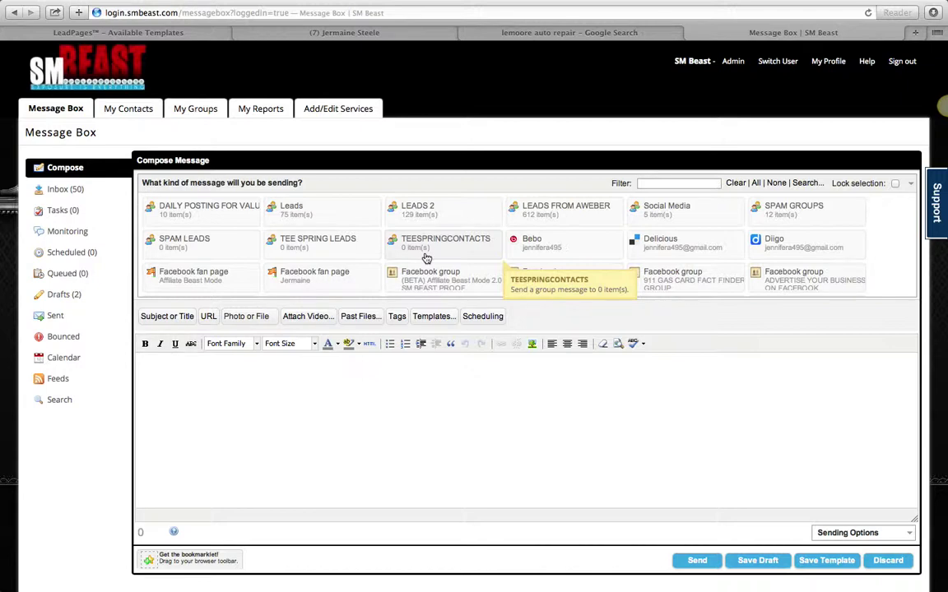
{"action": "scroll", "coordinate": [426, 251], "scroll_direction": "down", "scroll_amount": 1}
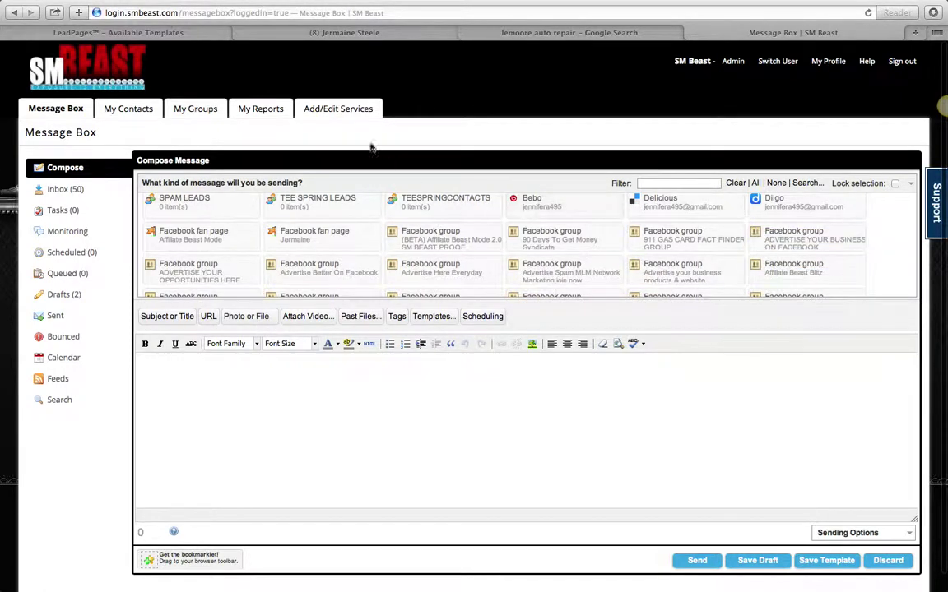
{"action": "left_click", "coordinate": [338, 109]}
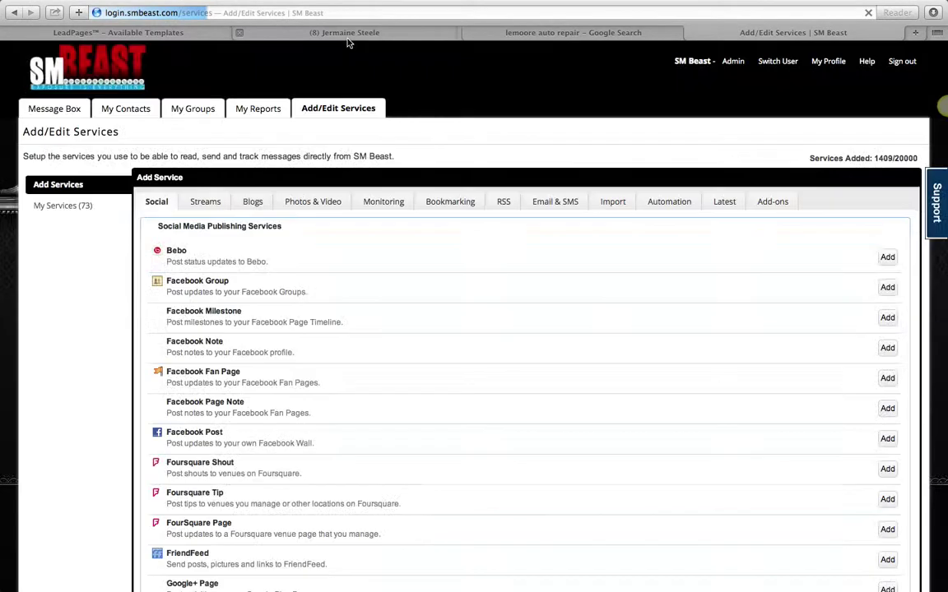
Step: View the Facebook profile timeline, then switch to the 'lemoore auto repair' Google results
{"action": "left_click", "coordinate": [347, 36]}
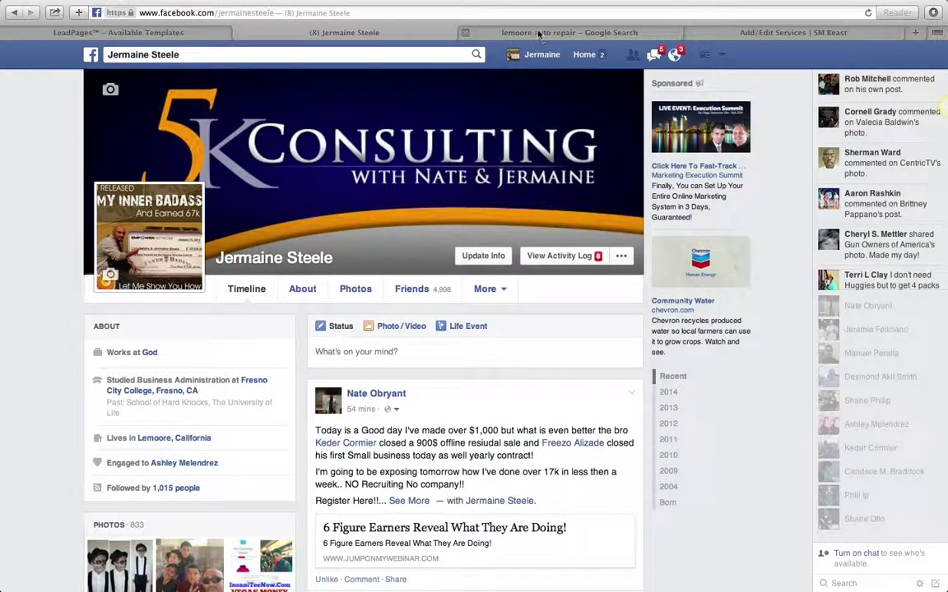
{"action": "left_click", "coordinate": [517, 34]}
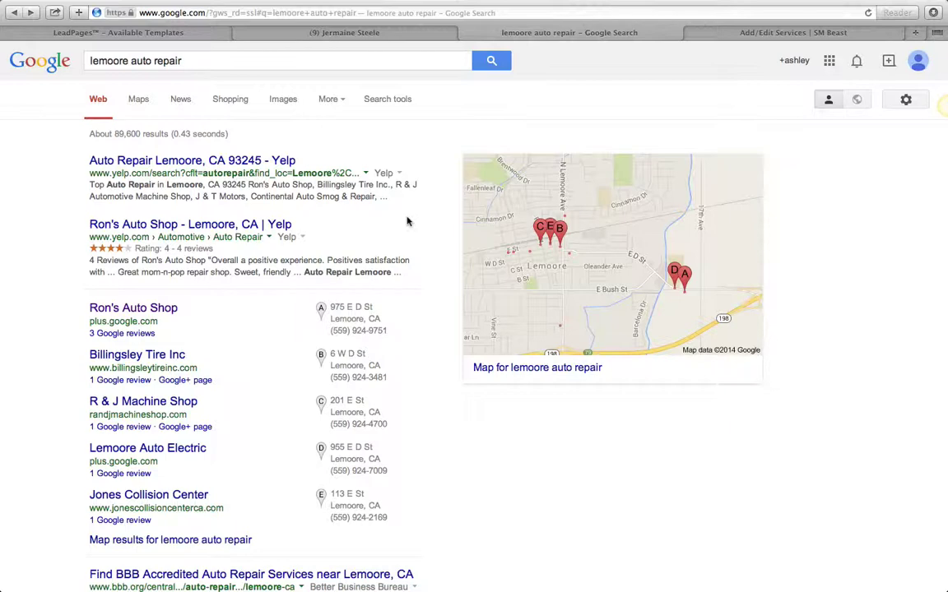
Step: Show Billingsley Tire's details, then bring up Ron's Auto Shop's panel with map and reviews
{"action": "scroll", "coordinate": [408, 219], "scroll_direction": "down", "scroll_amount": 3}
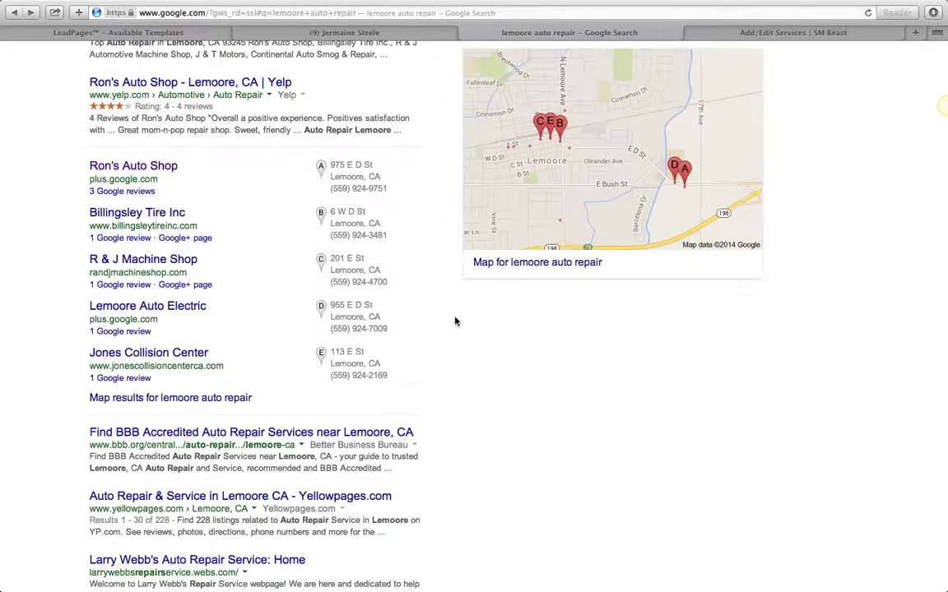
{"action": "scroll", "coordinate": [454, 321], "scroll_direction": "down", "scroll_amount": 2}
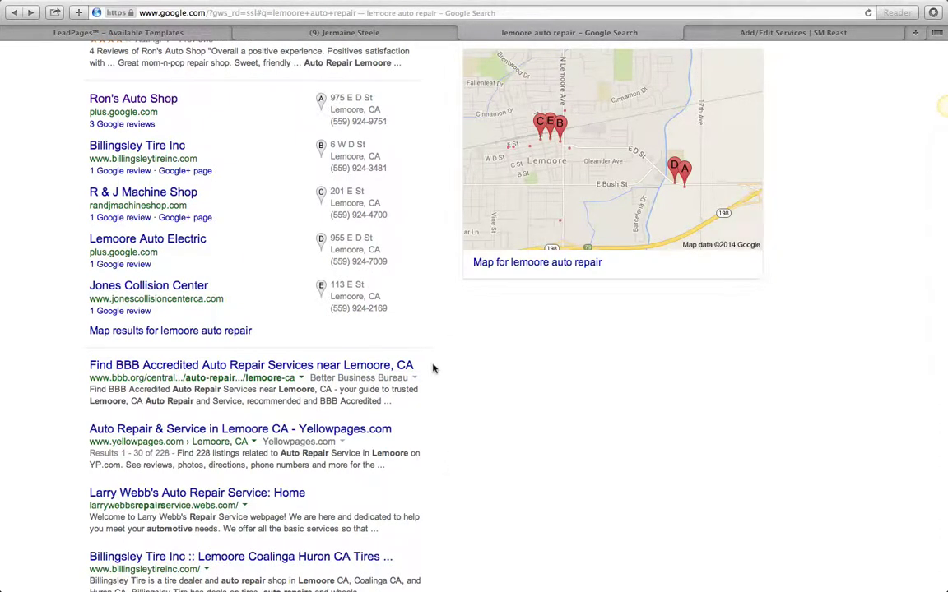
{"action": "scroll", "coordinate": [433, 369], "scroll_direction": "up", "scroll_amount": 5}
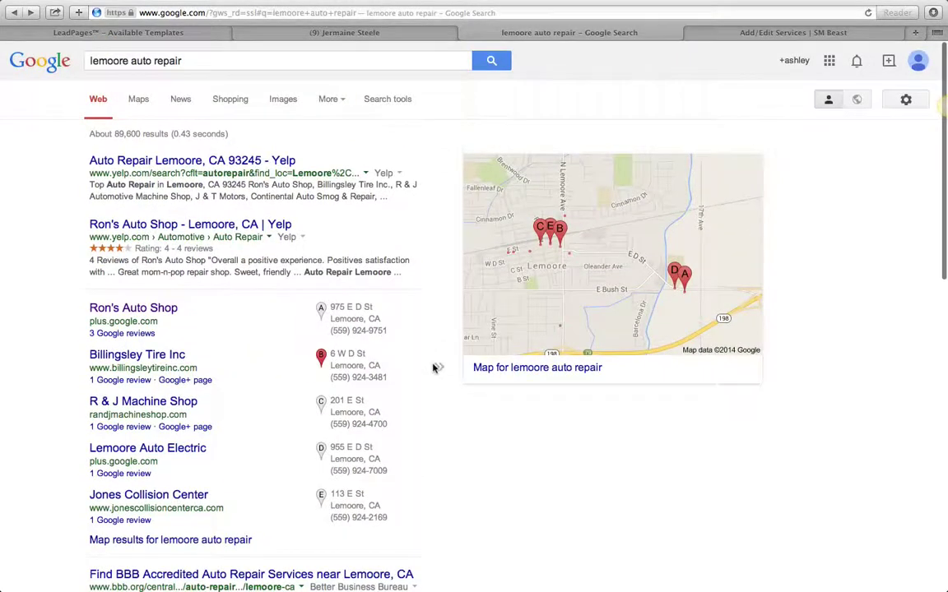
{"action": "left_click", "coordinate": [434, 369]}
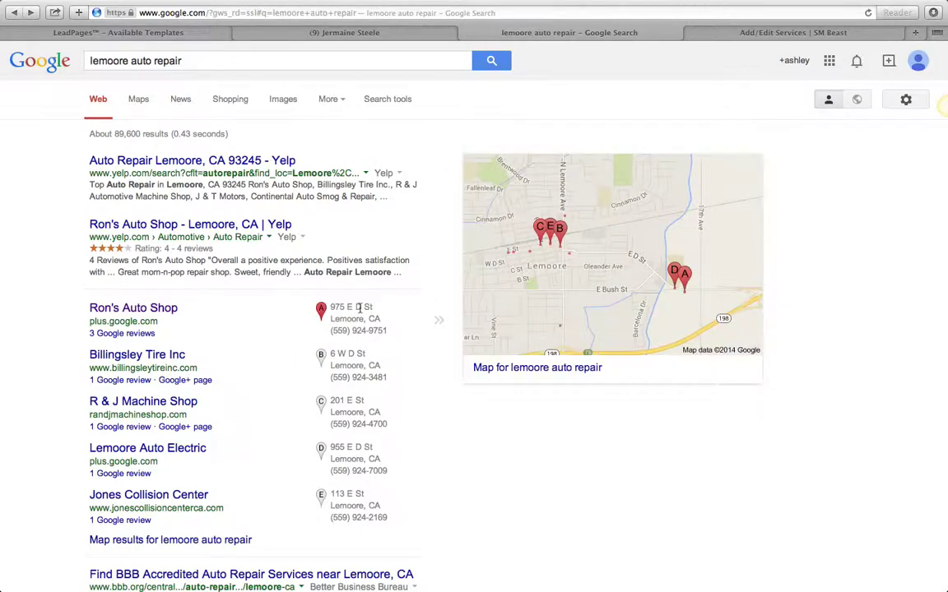
{"action": "mouse_move", "coordinate": [358, 308]}
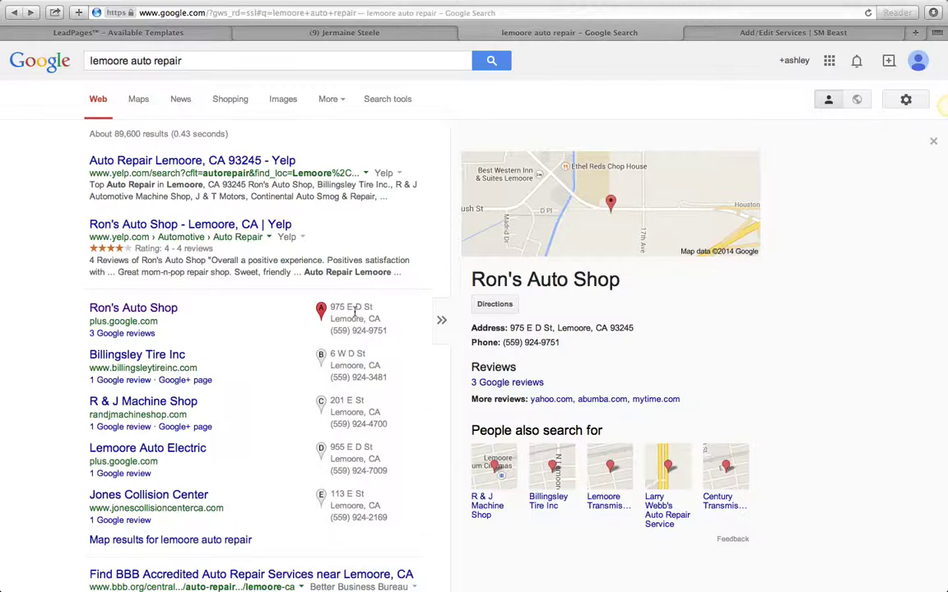
Step: On Facebook, expand the top post and highlight its yearly contract sentence and 'closed a 900$'
{"action": "left_click", "coordinate": [347, 33]}
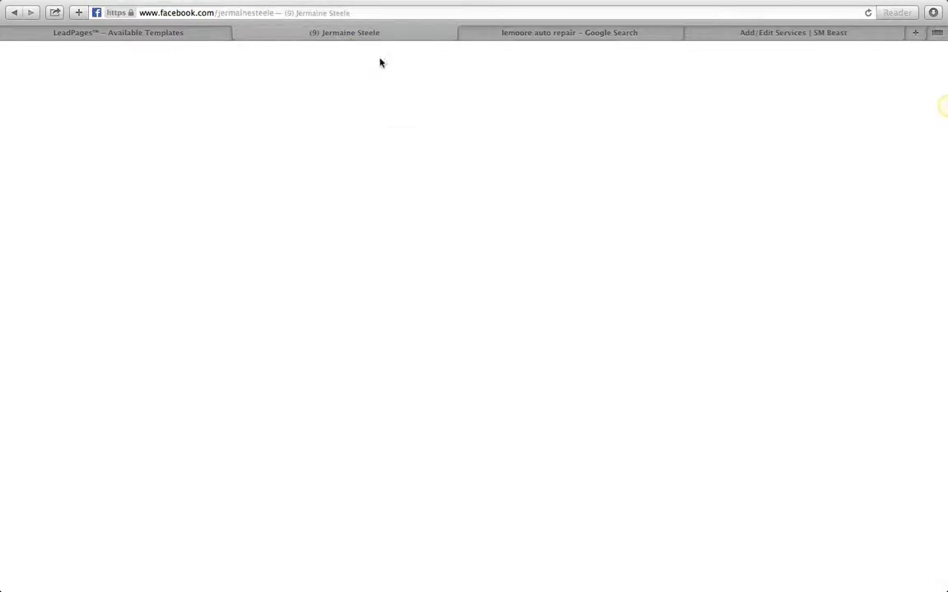
{"action": "scroll", "coordinate": [550, 338], "scroll_direction": "down", "scroll_amount": 5}
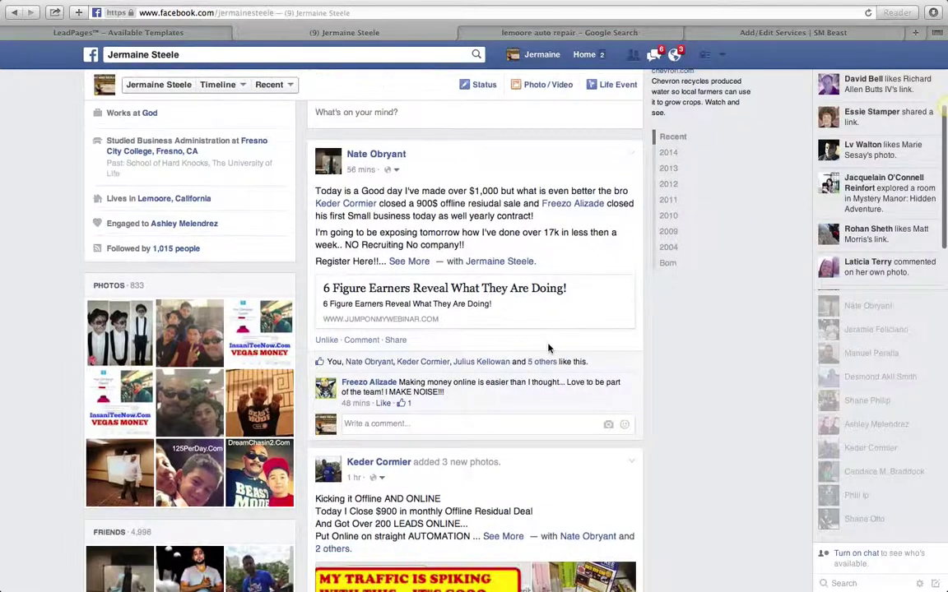
{"action": "left_click", "coordinate": [409, 261]}
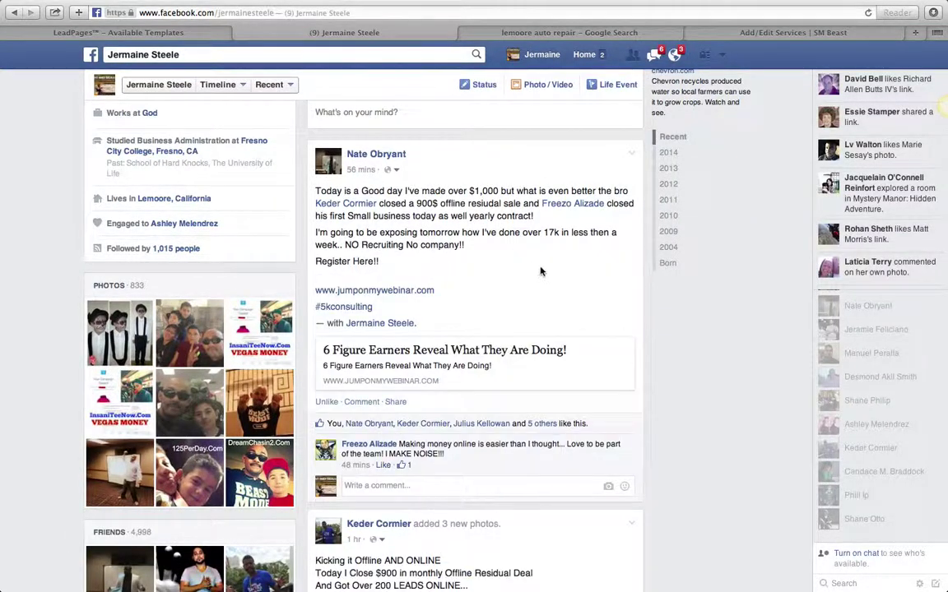
{"action": "mouse_move", "coordinate": [567, 206]}
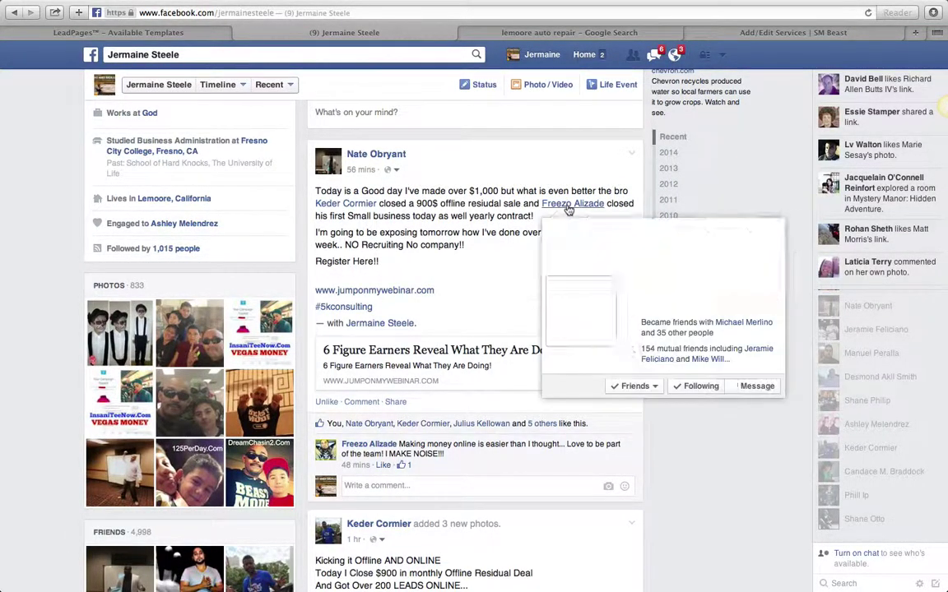
{"action": "left_click_drag", "start_coordinate": [315, 216], "coordinate": [535, 223]}
{"action": "left_click", "coordinate": [536, 223]}
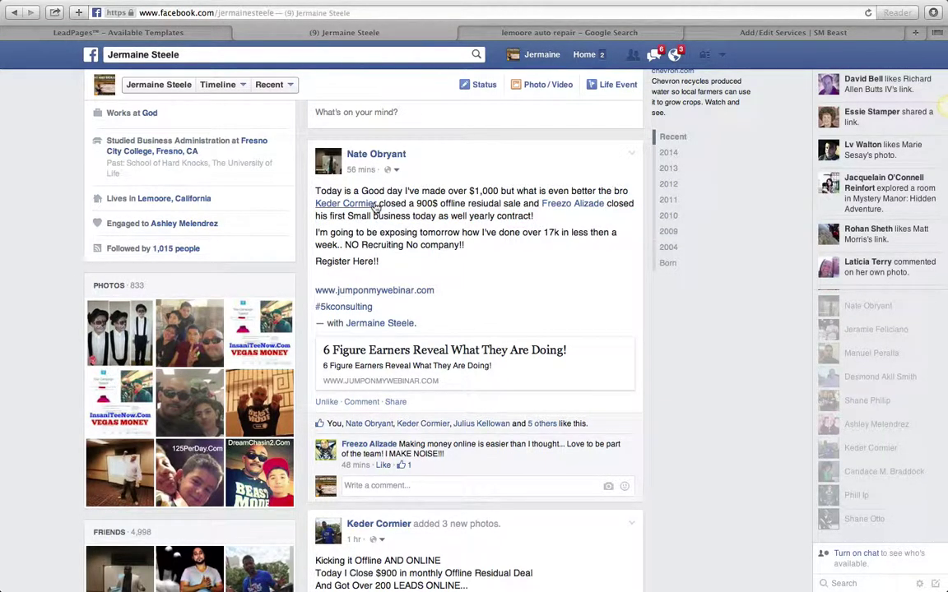
{"action": "left_click_drag", "start_coordinate": [377, 204], "coordinate": [466, 203]}
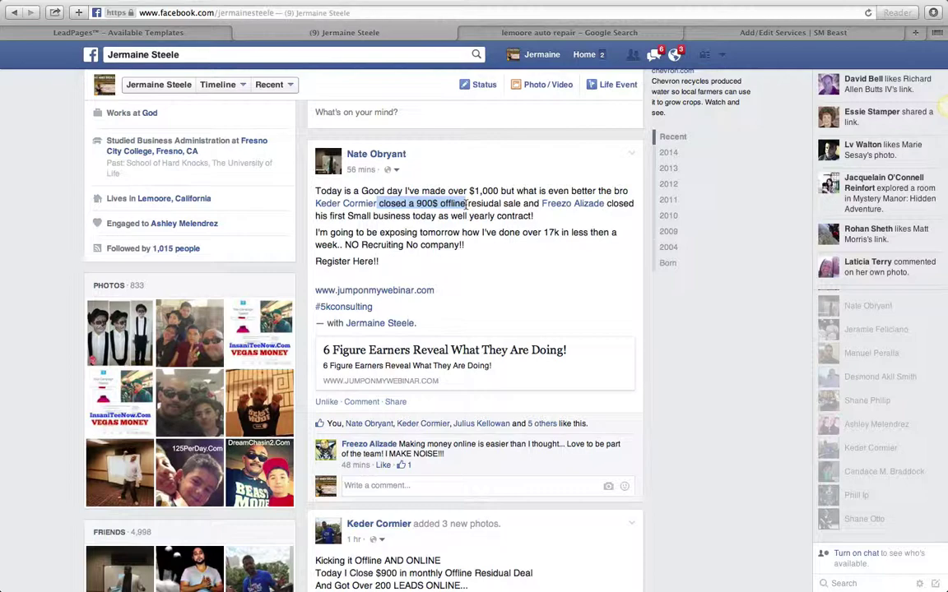
Step: Re-highlight 'closed a 900$' in the post, then return to the lemoore auto repair search results
{"action": "scroll", "coordinate": [510, 290], "scroll_direction": "down", "scroll_amount": 5}
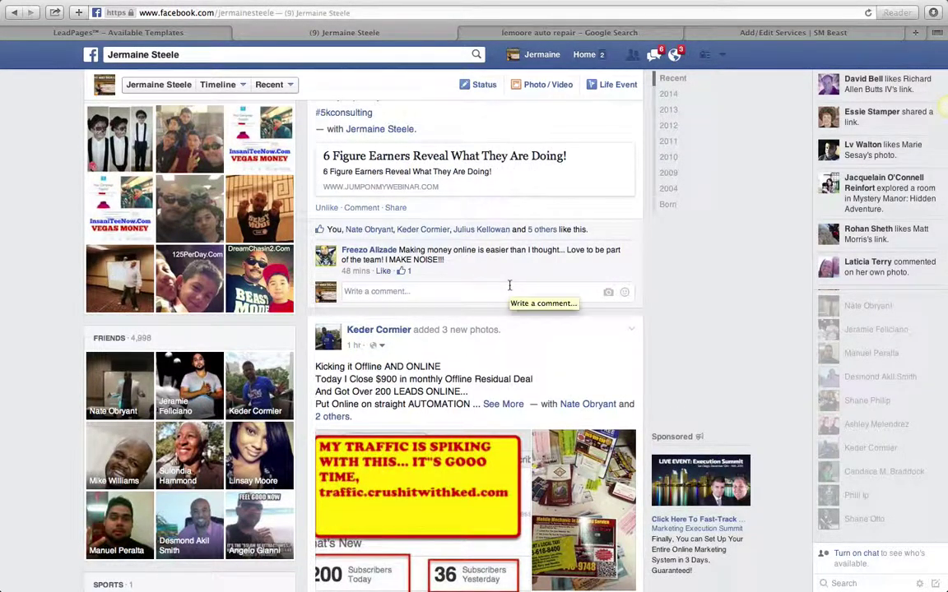
{"action": "scroll", "coordinate": [509, 286], "scroll_direction": "up", "scroll_amount": 10}
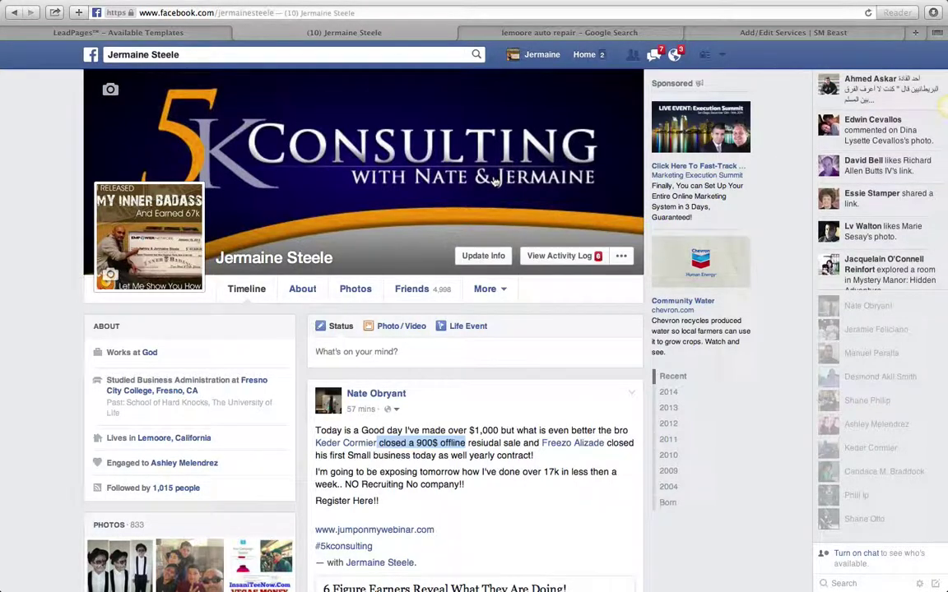
{"action": "scroll", "coordinate": [494, 181], "scroll_direction": "down", "scroll_amount": 5}
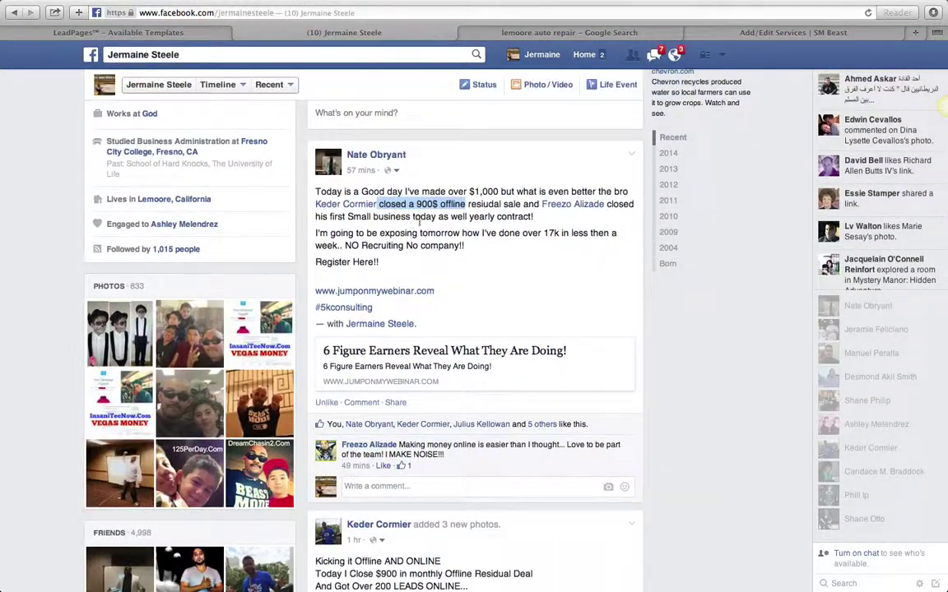
{"action": "left_click", "coordinate": [380, 205]}
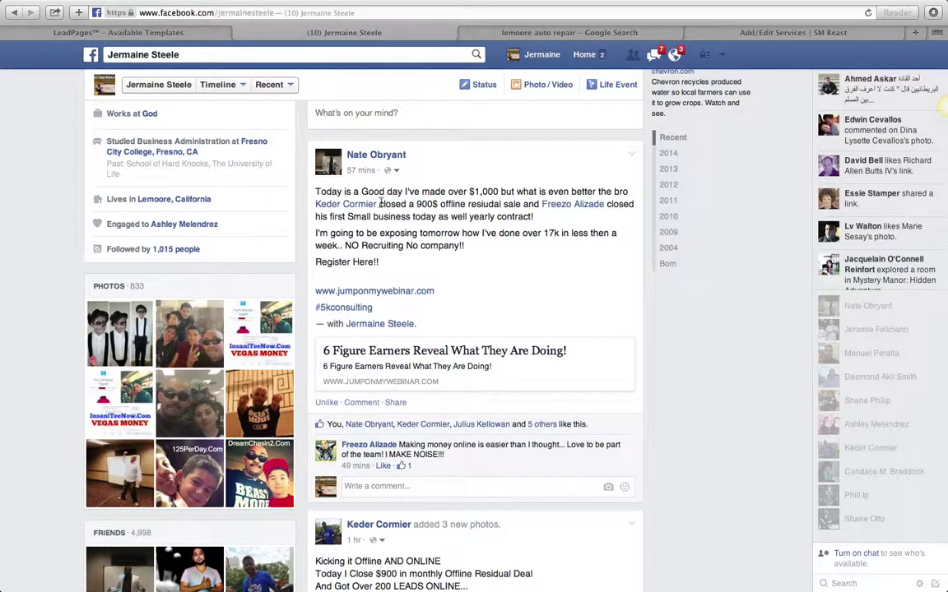
{"action": "left_click_drag", "start_coordinate": [380, 204], "coordinate": [437, 204]}
{"action": "scroll", "coordinate": [452, 213], "scroll_direction": "up", "scroll_amount": 3}
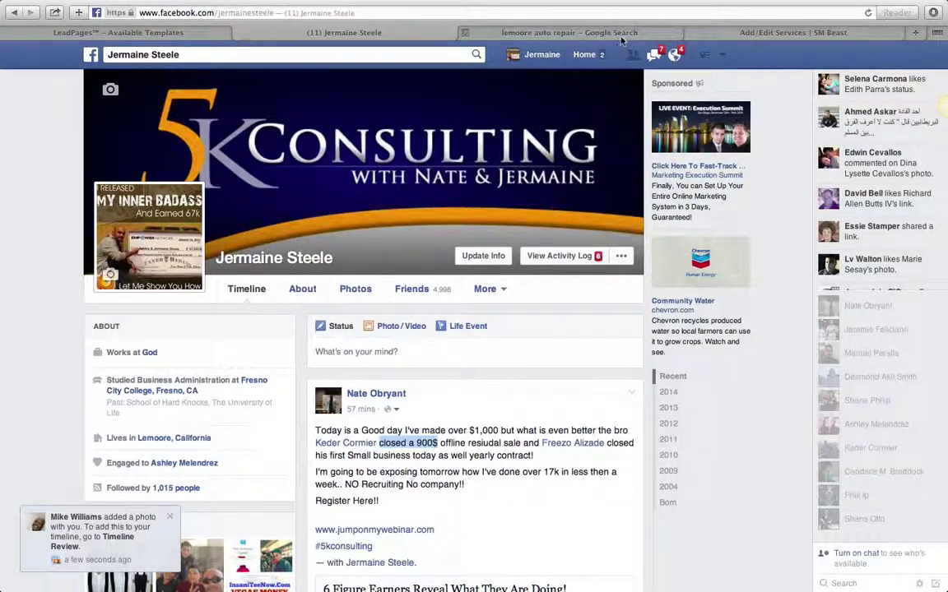
{"action": "left_click", "coordinate": [561, 33]}
{"action": "left_click", "coordinate": [204, 61]}
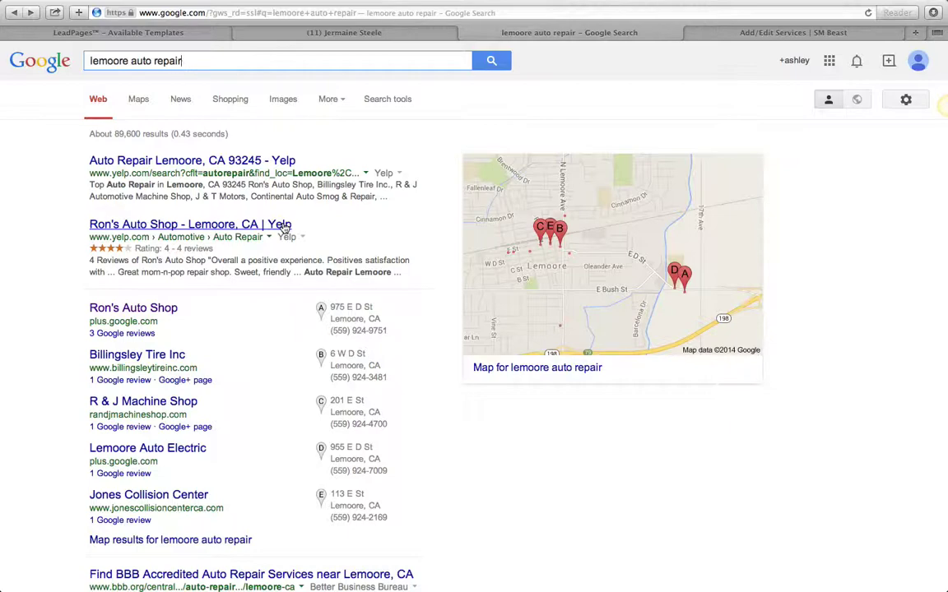
Step: On Facebook, expand the friend's post to full text, select all of it, then clear the selection
{"action": "left_click", "coordinate": [343, 33]}
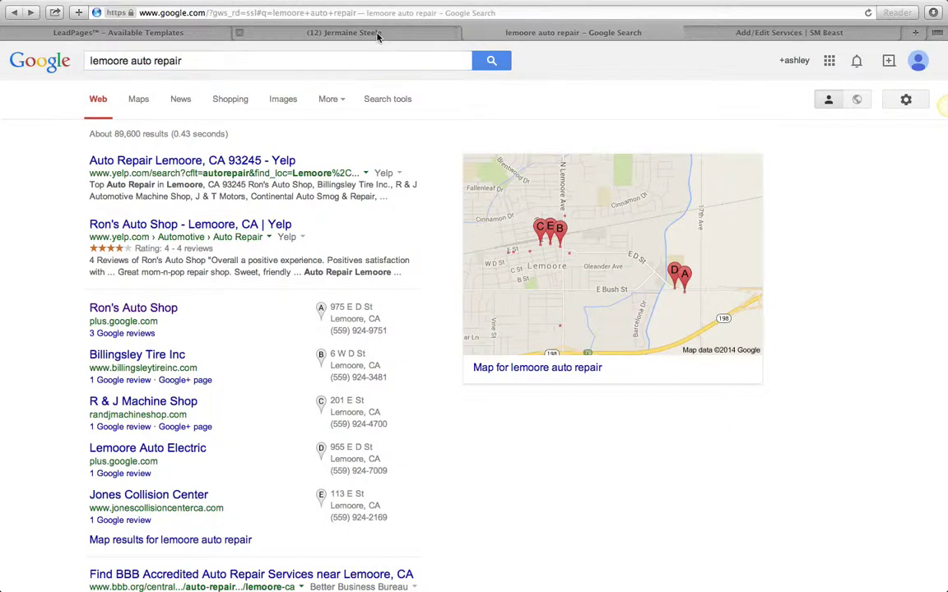
{"action": "scroll", "coordinate": [427, 329], "scroll_direction": "down", "scroll_amount": 10}
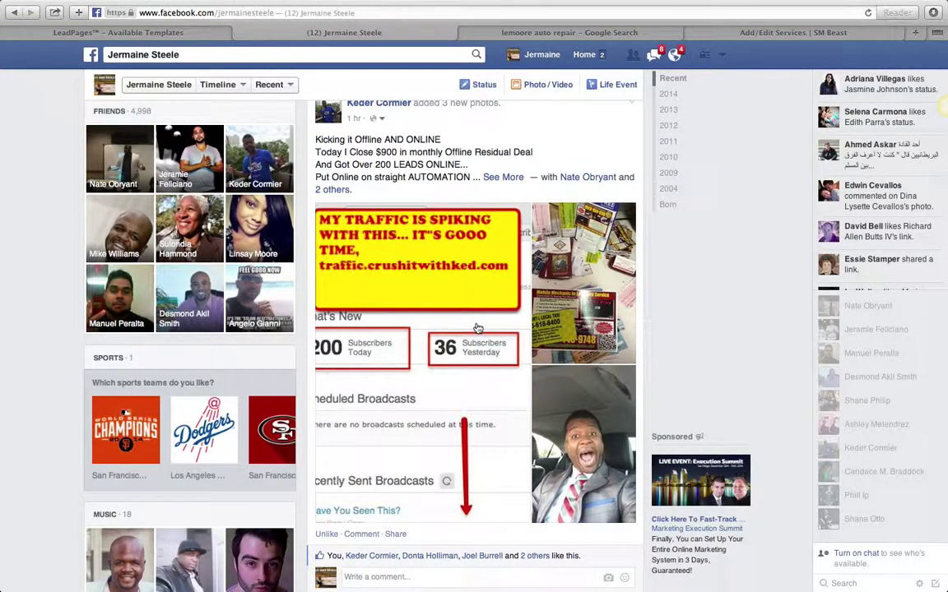
{"action": "left_click", "coordinate": [504, 178]}
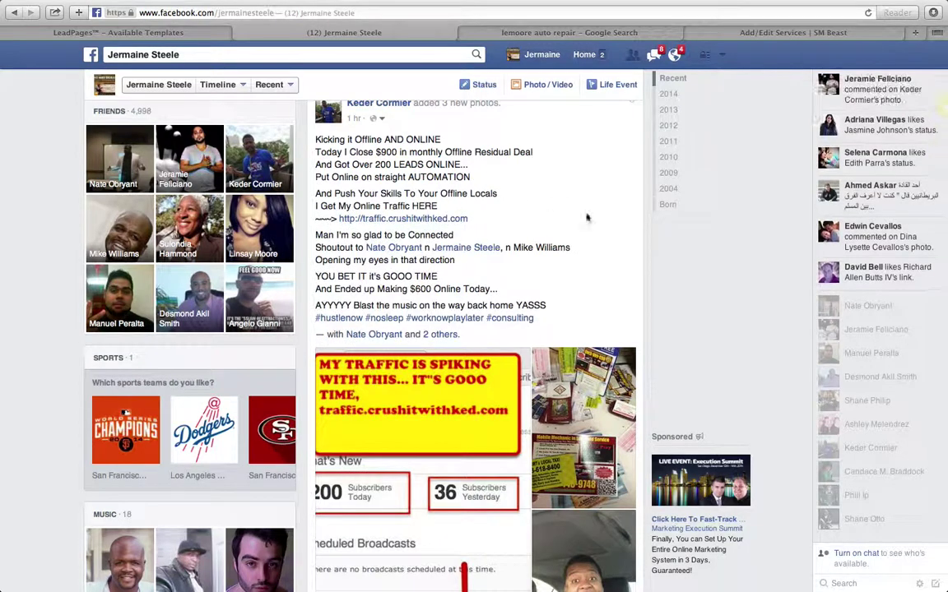
{"action": "scroll", "coordinate": [588, 253], "scroll_direction": "down", "scroll_amount": 2}
{"action": "scroll", "coordinate": [589, 251], "scroll_direction": "up", "scroll_amount": 3}
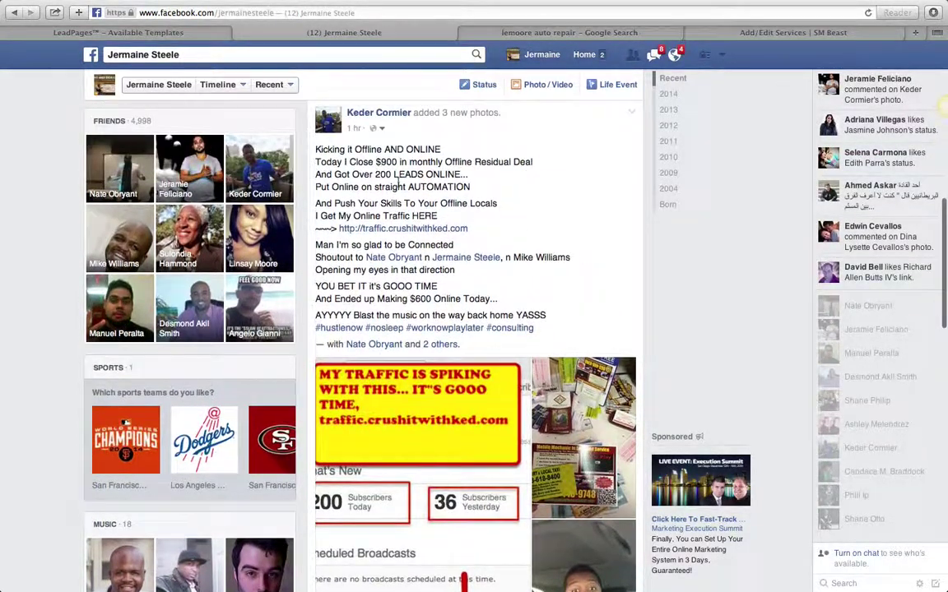
{"action": "left_click_drag", "start_coordinate": [316, 146], "coordinate": [568, 326]}
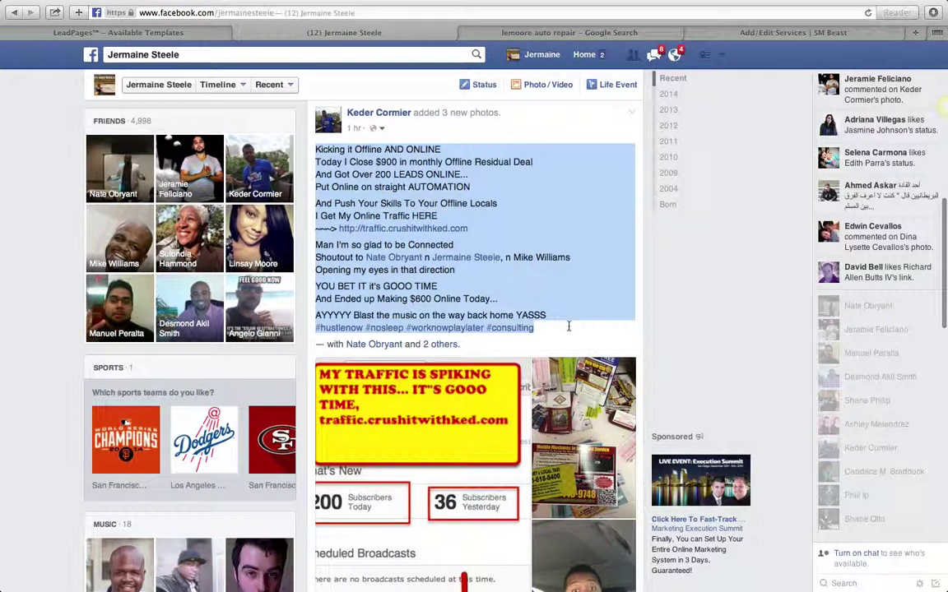
{"action": "scroll", "coordinate": [567, 326], "scroll_direction": "down", "scroll_amount": 2}
{"action": "left_click", "coordinate": [500, 190]}
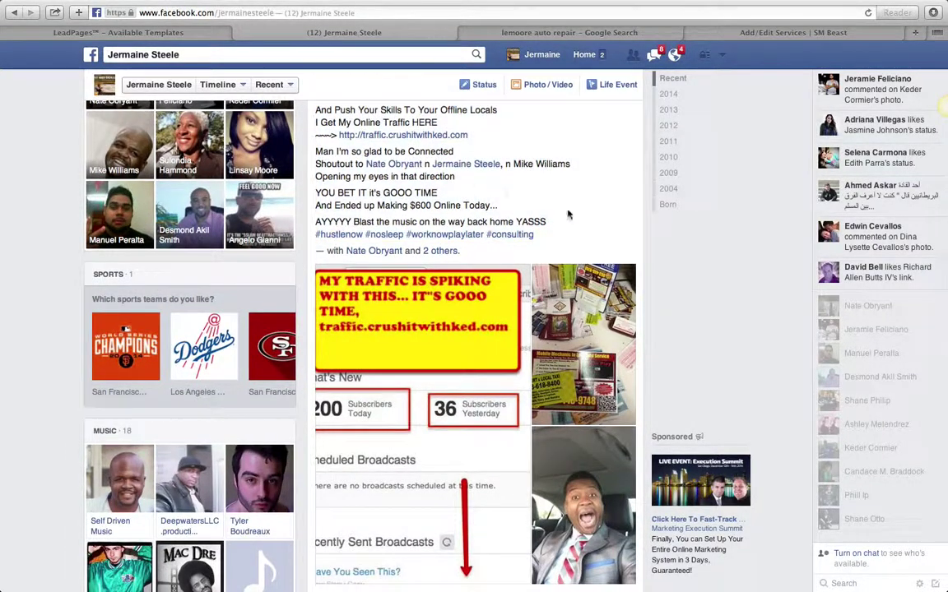
Step: Scroll the timeline back to the top and switch to the lemoore auto repair results
{"action": "scroll", "coordinate": [579, 225], "scroll_direction": "down", "scroll_amount": 3}
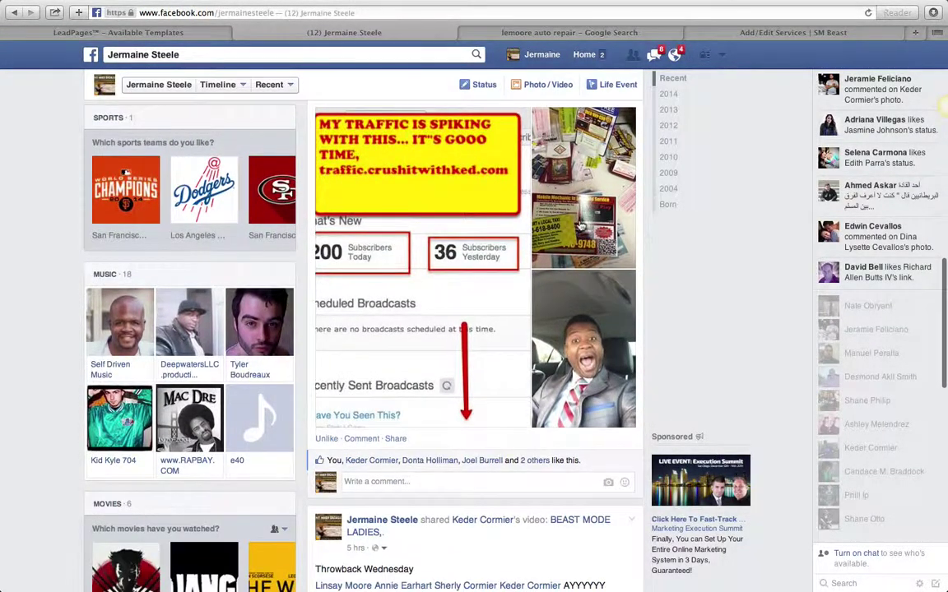
{"action": "scroll", "coordinate": [580, 224], "scroll_direction": "down", "scroll_amount": 1}
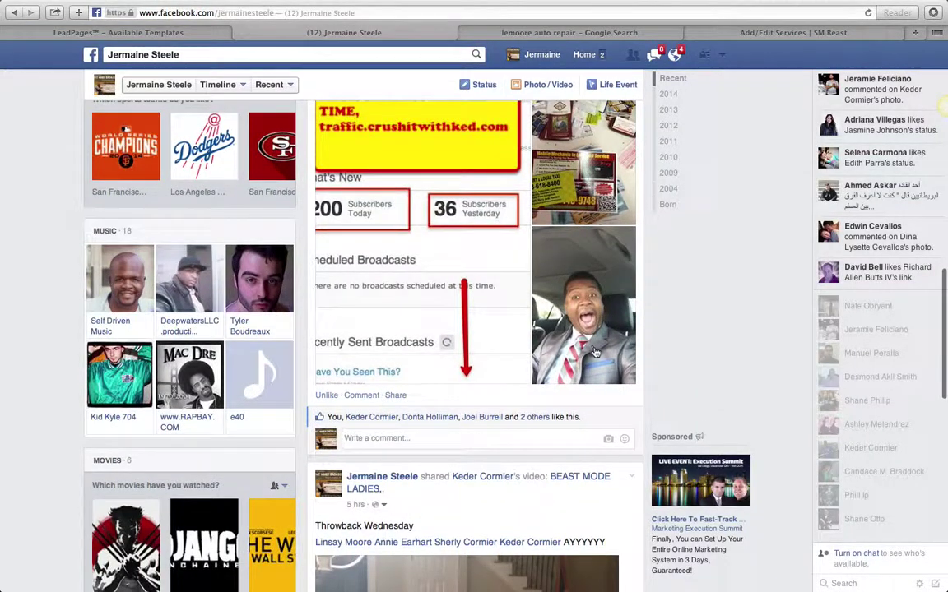
{"action": "scroll", "coordinate": [579, 329], "scroll_direction": "down", "scroll_amount": 5}
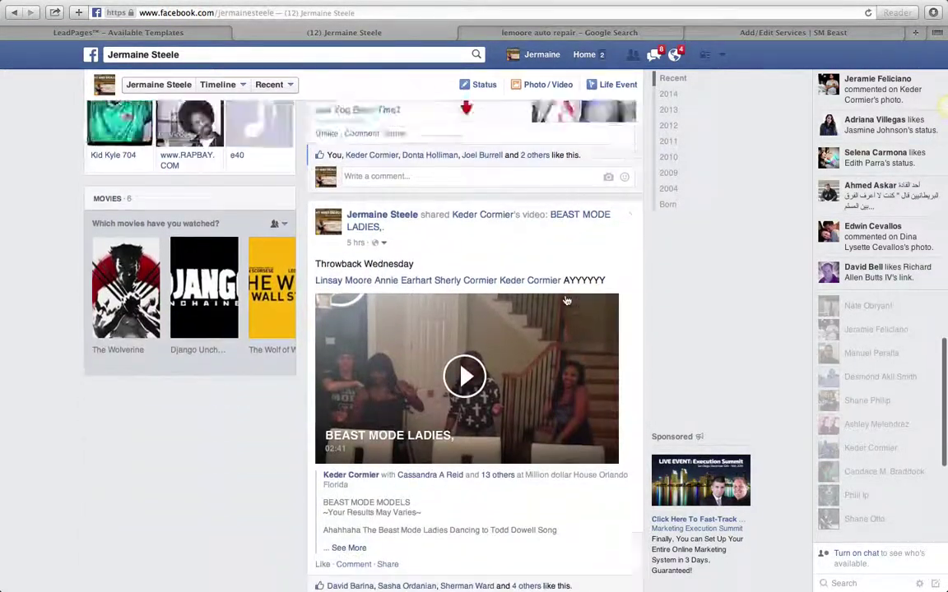
{"action": "scroll", "coordinate": [566, 301], "scroll_direction": "up", "scroll_amount": 15}
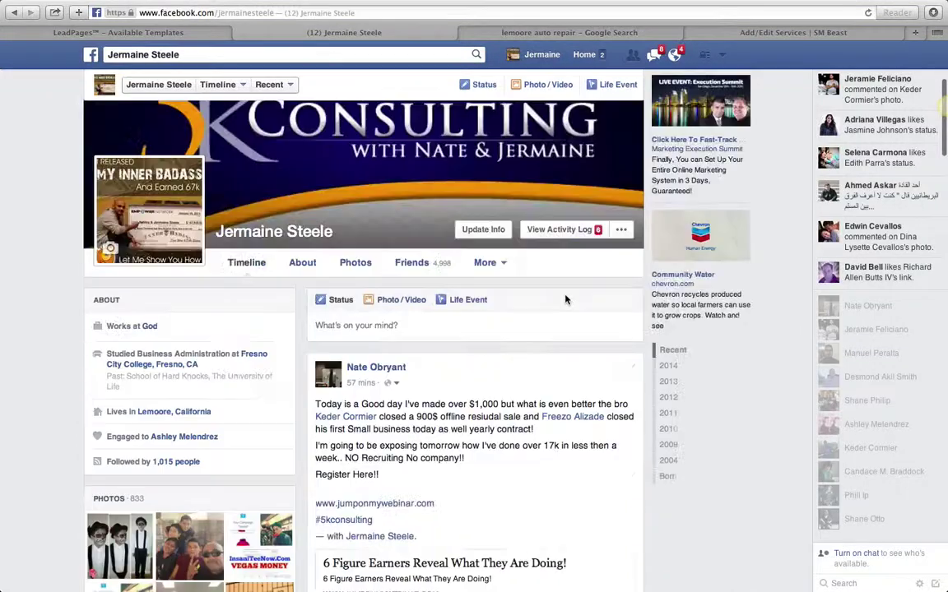
{"action": "scroll", "coordinate": [565, 299], "scroll_direction": "up", "scroll_amount": 1}
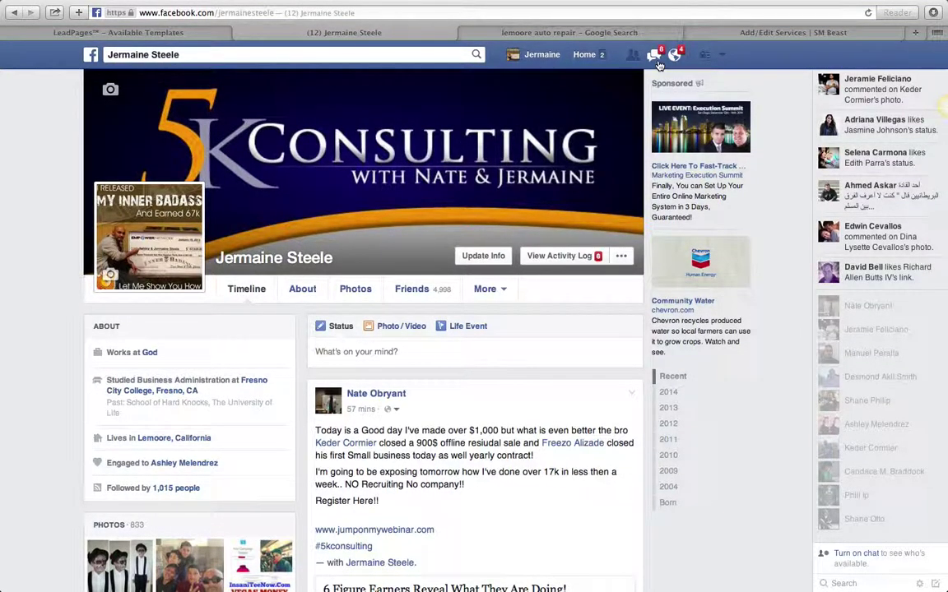
{"action": "left_click", "coordinate": [622, 33]}
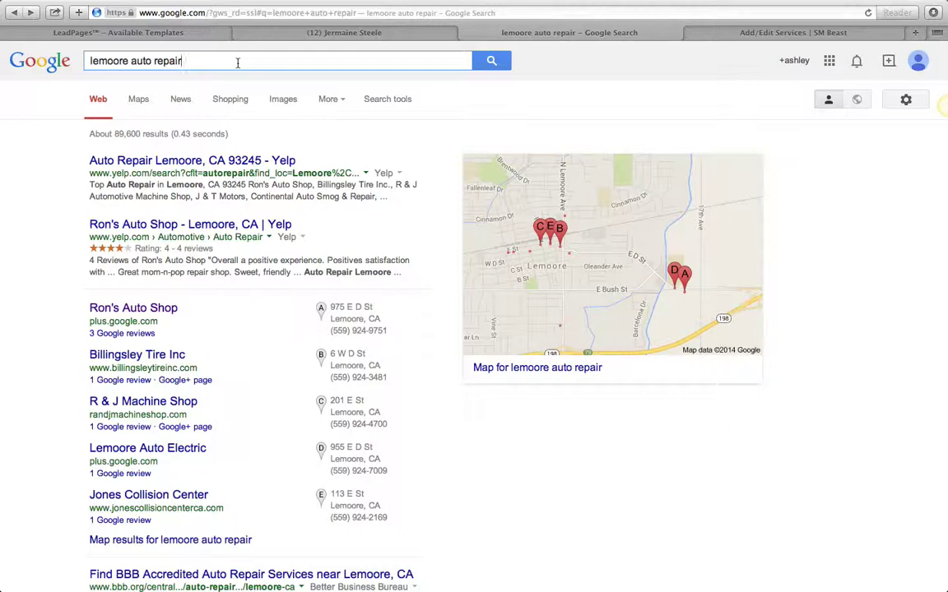
Step: Browse the Social services list on Add/Edit Services, then open the Message Box composer
{"action": "left_click", "coordinate": [784, 34]}
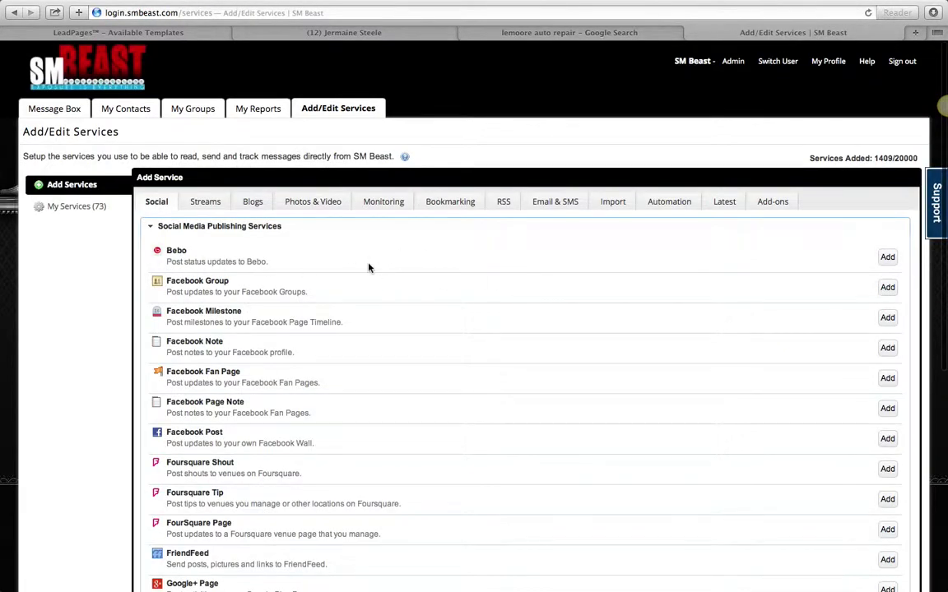
{"action": "scroll", "coordinate": [368, 267], "scroll_direction": "down", "scroll_amount": 5}
{"action": "scroll", "coordinate": [369, 267], "scroll_direction": "up", "scroll_amount": 5}
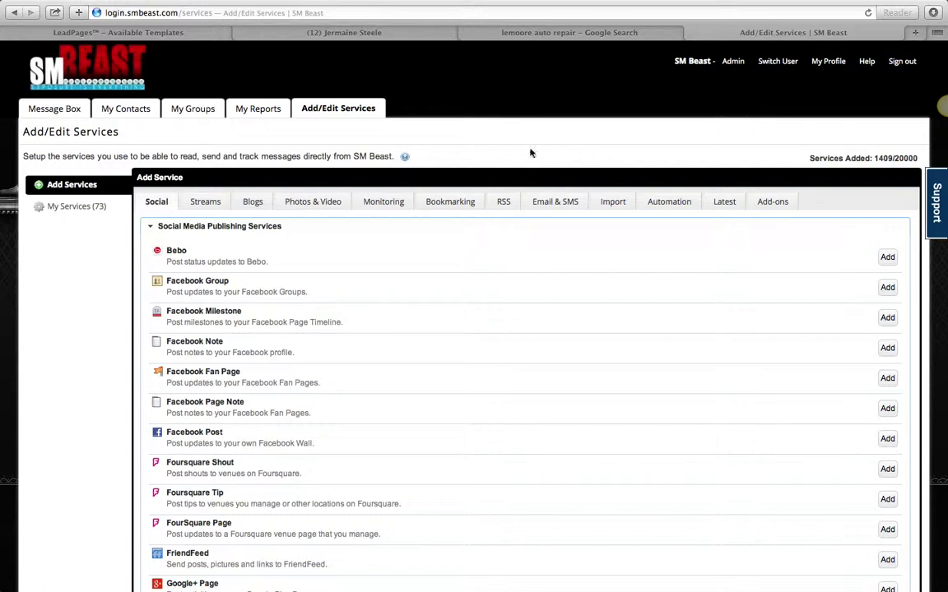
{"action": "scroll", "coordinate": [529, 153], "scroll_direction": "down", "scroll_amount": 3}
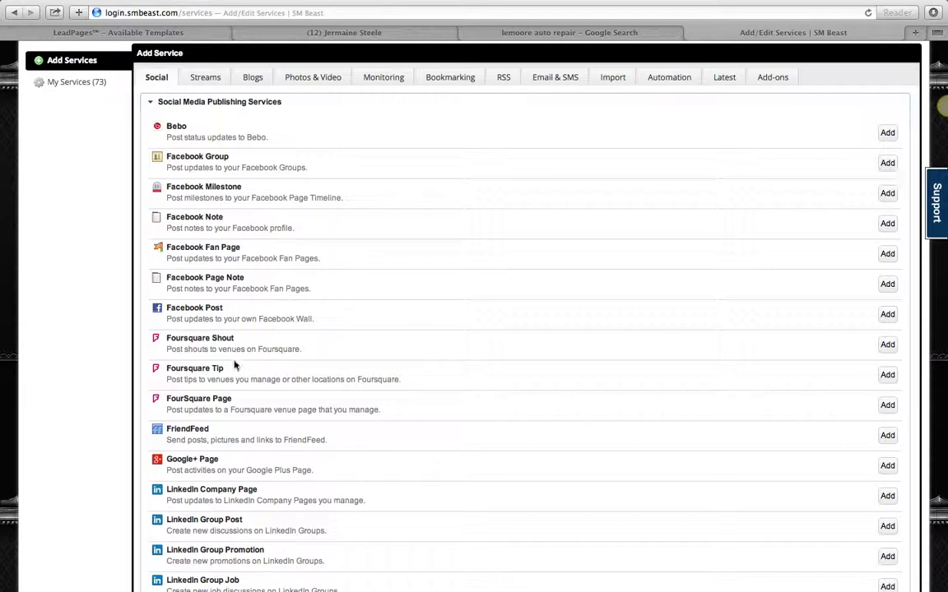
{"action": "scroll", "coordinate": [319, 492], "scroll_direction": "down", "scroll_amount": 3}
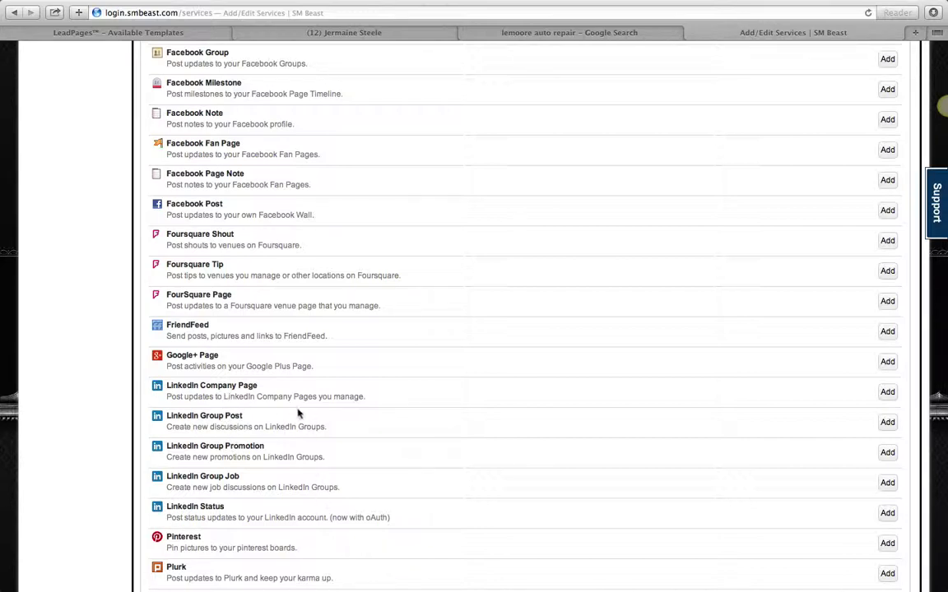
{"action": "scroll", "coordinate": [302, 421], "scroll_direction": "down", "scroll_amount": 3}
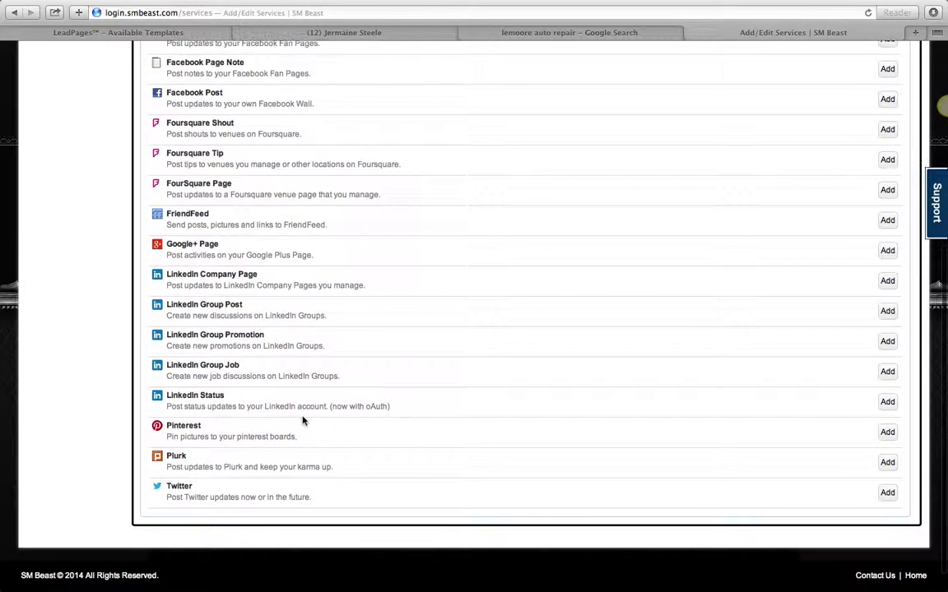
{"action": "scroll", "coordinate": [423, 446], "scroll_direction": "up", "scroll_amount": 9}
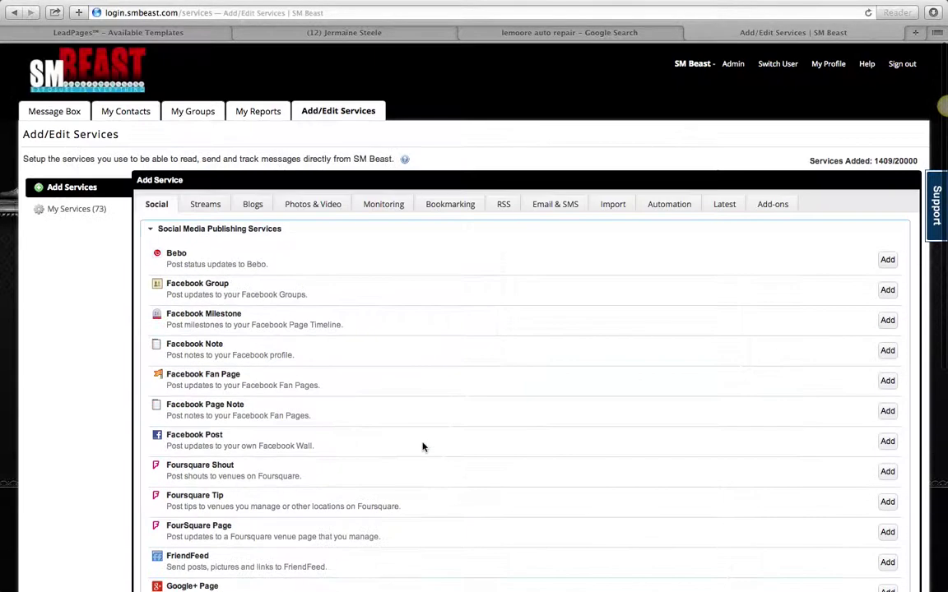
{"action": "left_click", "coordinate": [64, 109]}
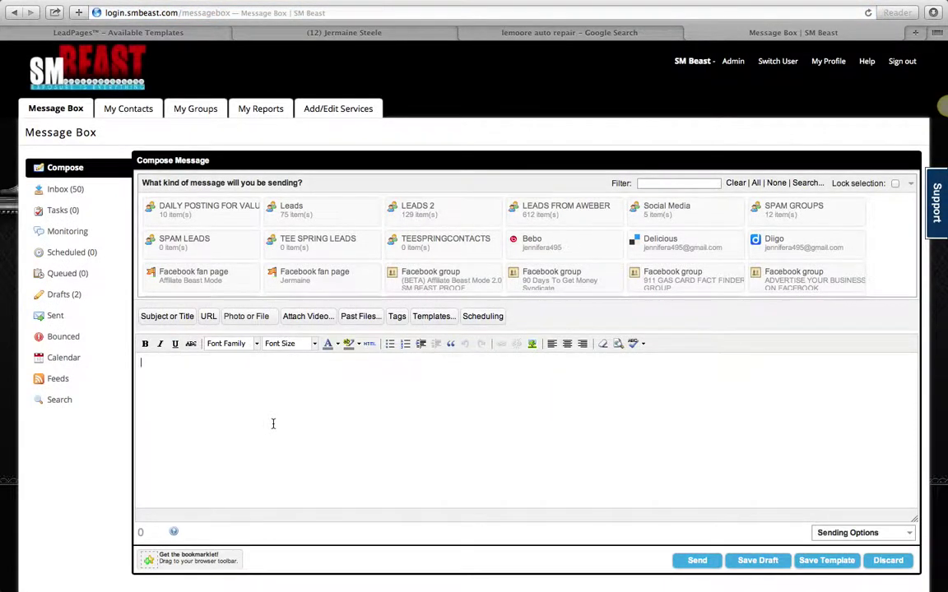
Step: Type '5K Consulting Is Going To CHange Lives' and select the DAILY POSTING FOR VALUE service
{"action": "type", "text": "5K C"}
{"action": "type", "text": "onsultin"}
{"action": "type", "text": "ting "}
{"action": "type", "text": "Is Goig"}
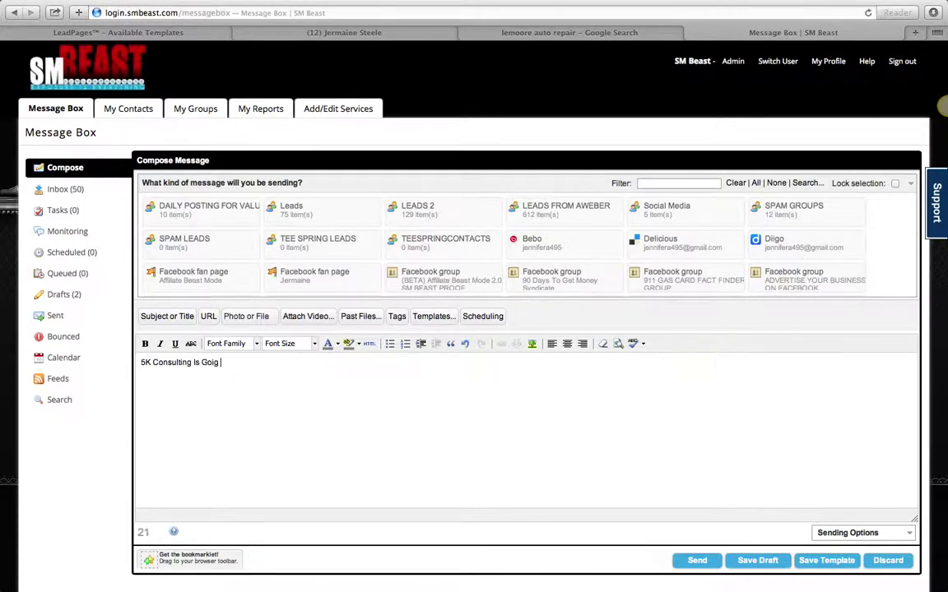
{"action": "key", "text": "BackSpace"}
{"action": "type", "text": "ng To CHange Lives"}
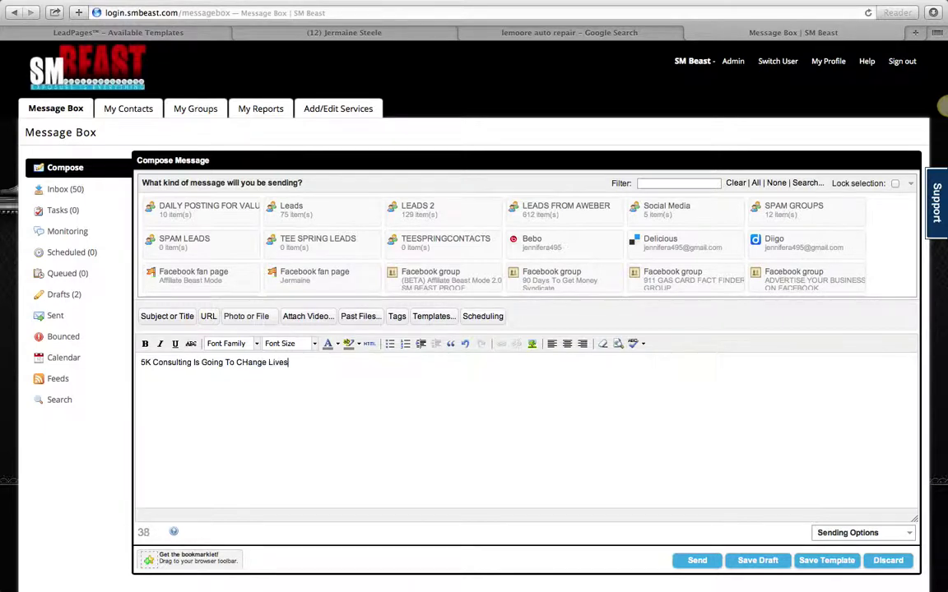
{"action": "left_click", "coordinate": [190, 224]}
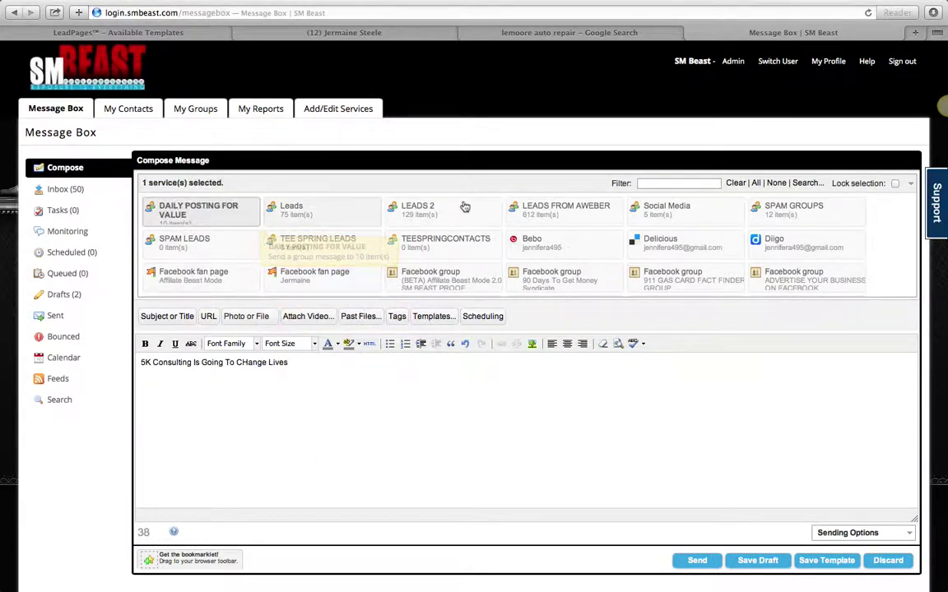
Step: Add LEADS FROM AWEBER, Social Media, SPAM GROUPS, Facebook post and LinkedIn status as destinations
{"action": "left_click", "coordinate": [575, 222]}
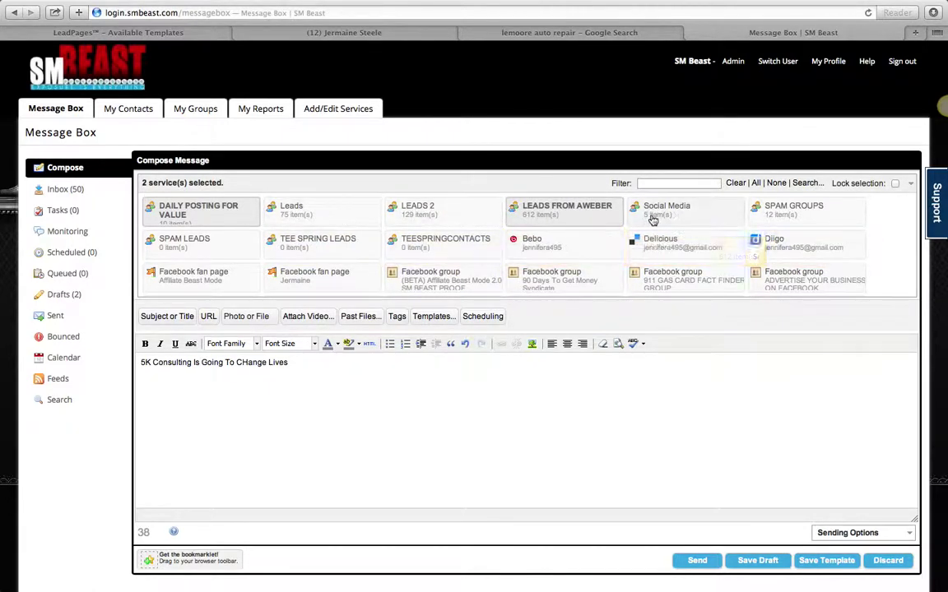
{"action": "left_click", "coordinate": [705, 221]}
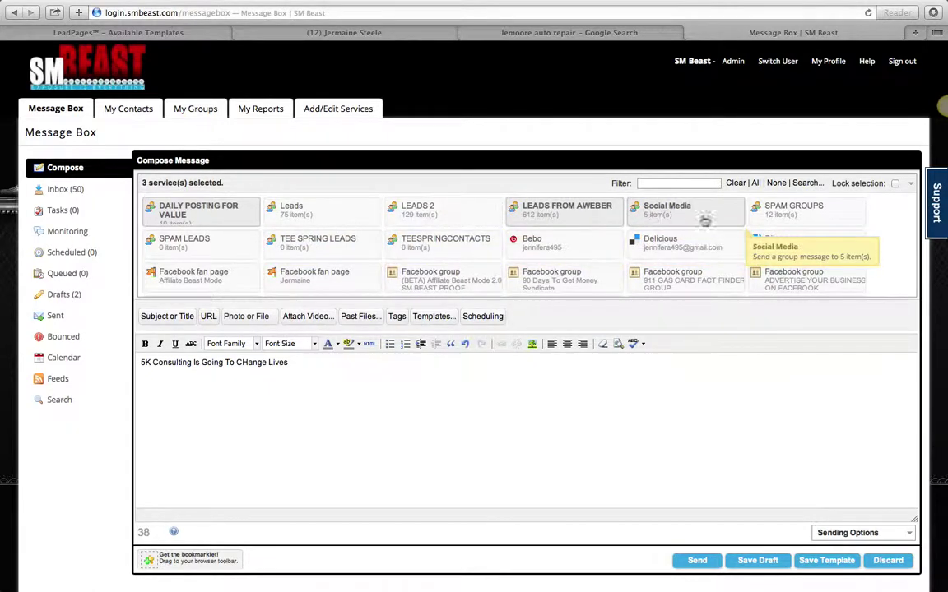
{"action": "left_click", "coordinate": [765, 218]}
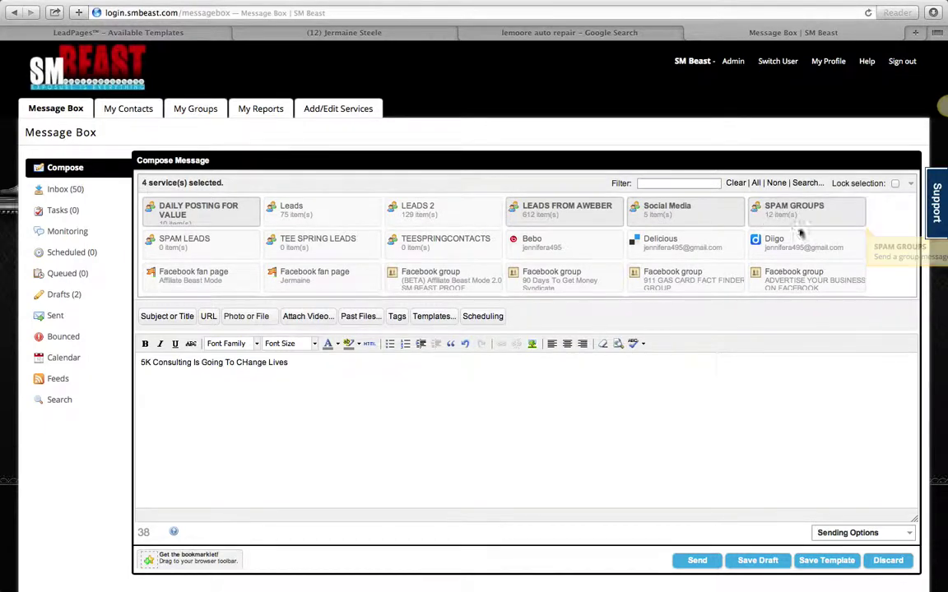
{"action": "scroll", "coordinate": [754, 264], "scroll_direction": "down", "scroll_amount": 5}
{"action": "scroll", "coordinate": [755, 264], "scroll_direction": "down", "scroll_amount": 3}
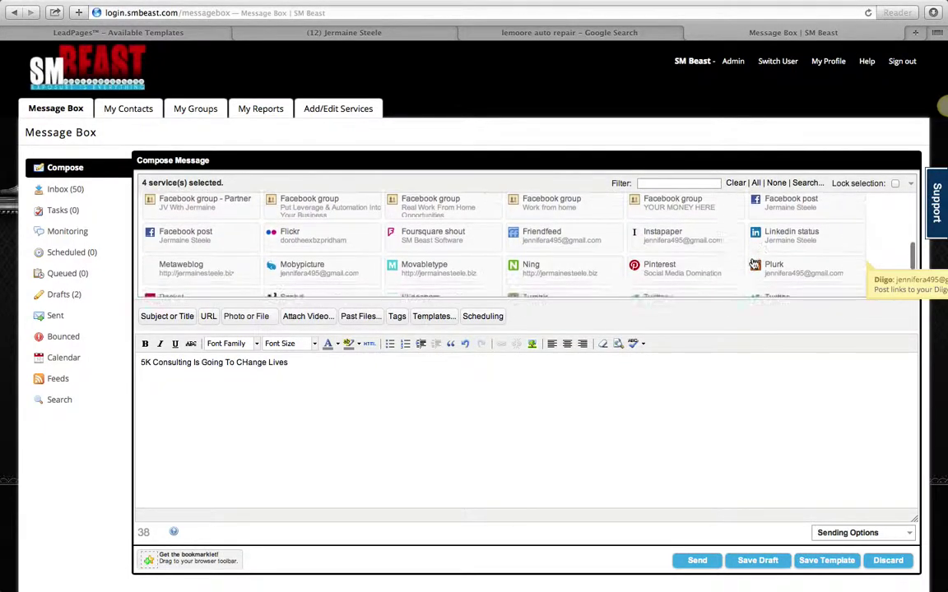
{"action": "left_click", "coordinate": [781, 212]}
{"action": "left_click", "coordinate": [797, 239]}
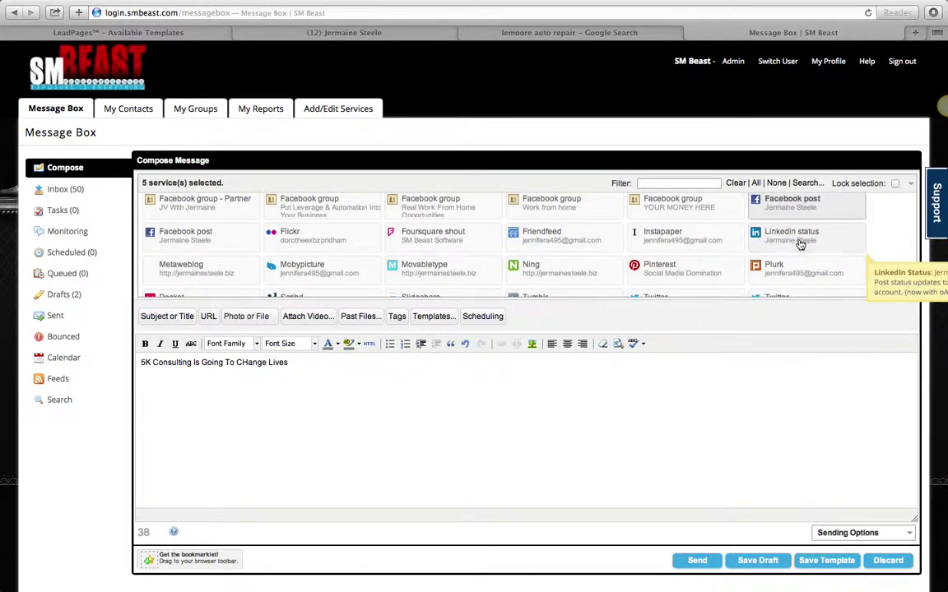
Step: Also select Instapaper, Friendfeed, Ning, Pinterest, Movabletype, Foursquare, Flickr, Mobypicture and Metaweblog
{"action": "left_click", "coordinate": [668, 239]}
{"action": "left_click", "coordinate": [567, 239]}
{"action": "left_click", "coordinate": [658, 269]}
{"action": "left_click", "coordinate": [576, 270]}
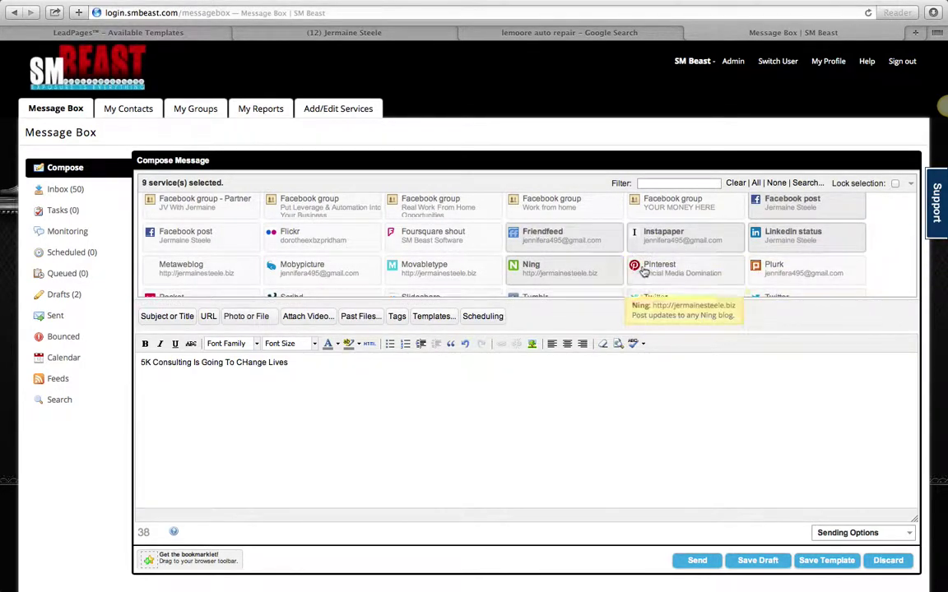
{"action": "left_click", "coordinate": [448, 269]}
{"action": "left_click", "coordinate": [415, 233]}
{"action": "left_click", "coordinate": [313, 238]}
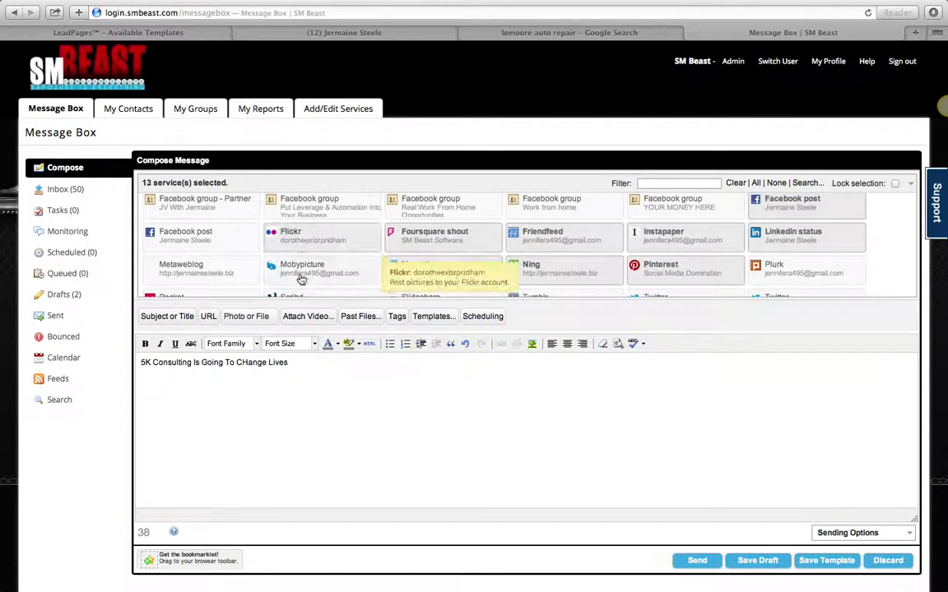
{"action": "left_click", "coordinate": [300, 271]}
{"action": "left_click", "coordinate": [204, 262]}
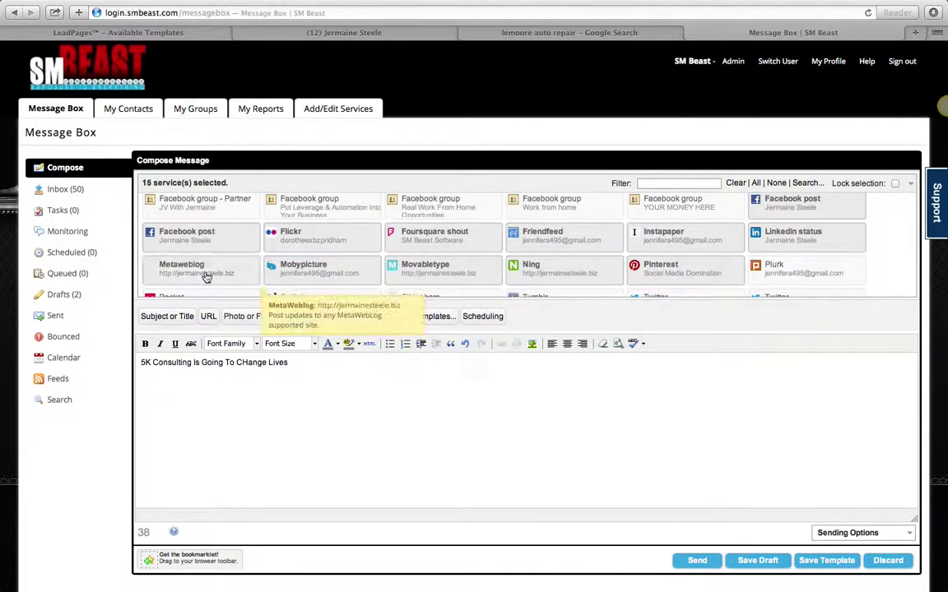
Step: Deselect Flickr, Mobypicture, Metaweblog, Foursquare, Friendfeed, Ning, MovableType, Instapaper and one more service
{"action": "left_click", "coordinate": [304, 243]}
{"action": "left_click", "coordinate": [309, 269]}
{"action": "left_click", "coordinate": [205, 268]}
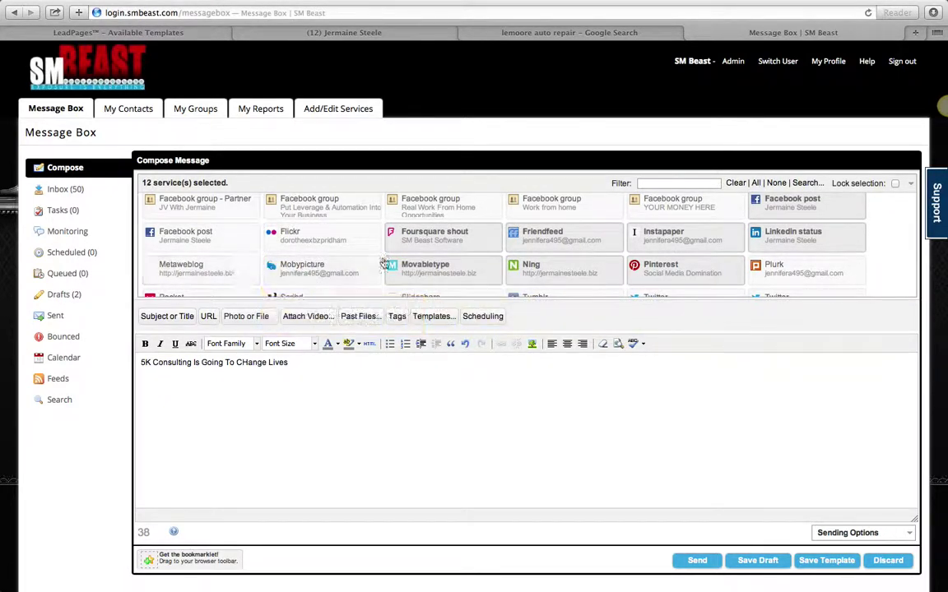
{"action": "left_click", "coordinate": [428, 236]}
{"action": "left_click", "coordinate": [541, 245]}
{"action": "left_click", "coordinate": [546, 269]}
{"action": "left_click", "coordinate": [490, 273]}
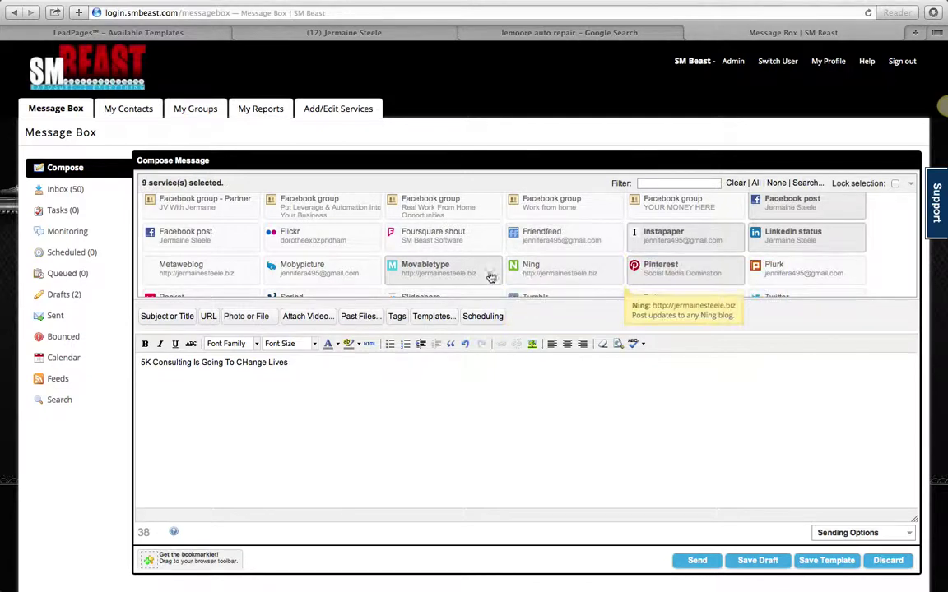
{"action": "left_click", "coordinate": [686, 251]}
{"action": "left_click", "coordinate": [776, 262]}
{"action": "scroll", "coordinate": [782, 260], "scroll_direction": "down", "scroll_amount": 5}
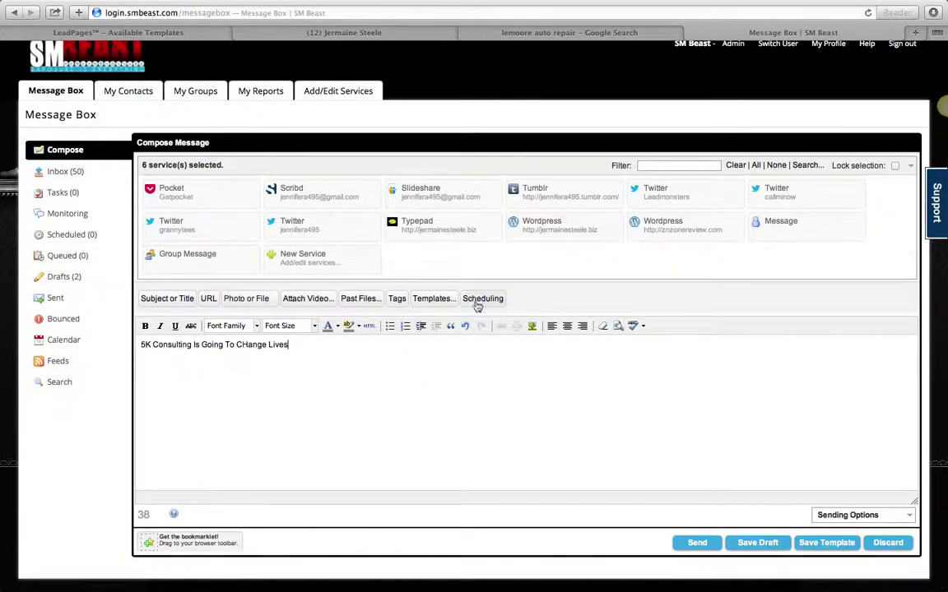
Step: In Scheduling, set Send to 'At a specific time' for 5 November 2014, 05:35 PM
{"action": "left_click", "coordinate": [482, 298]}
{"action": "left_click", "coordinate": [244, 325]}
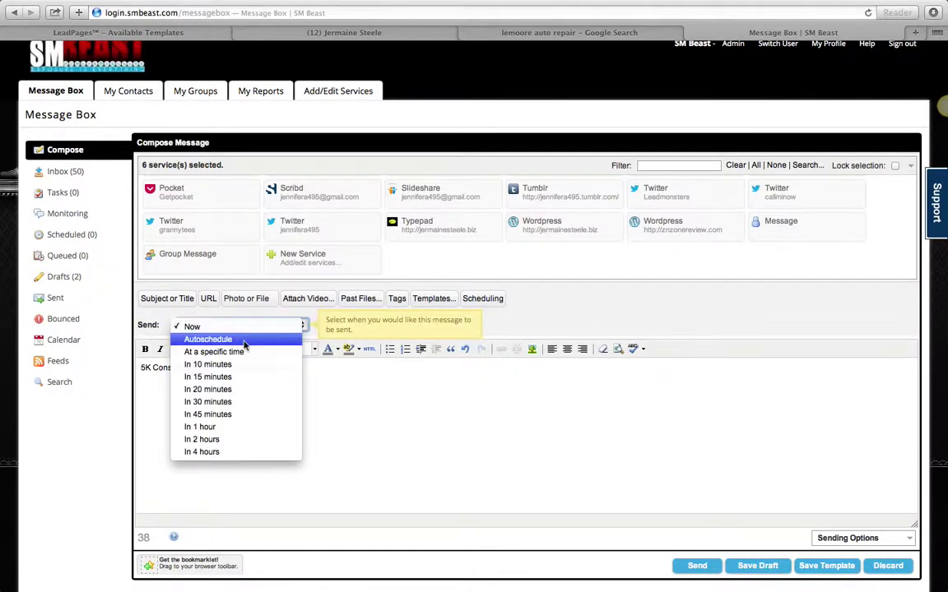
{"action": "left_click", "coordinate": [244, 340]}
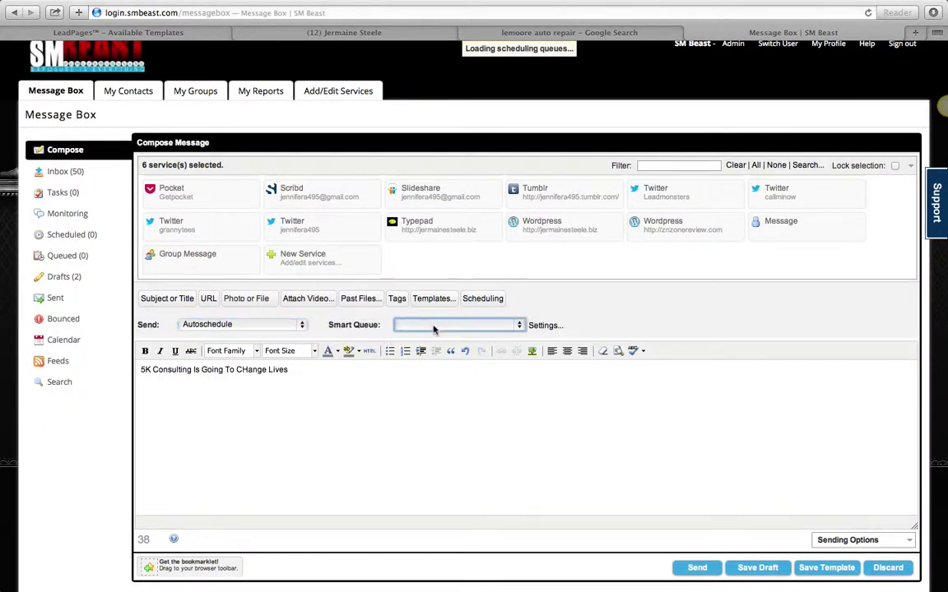
{"action": "left_click", "coordinate": [220, 326]}
{"action": "left_click", "coordinate": [228, 336]}
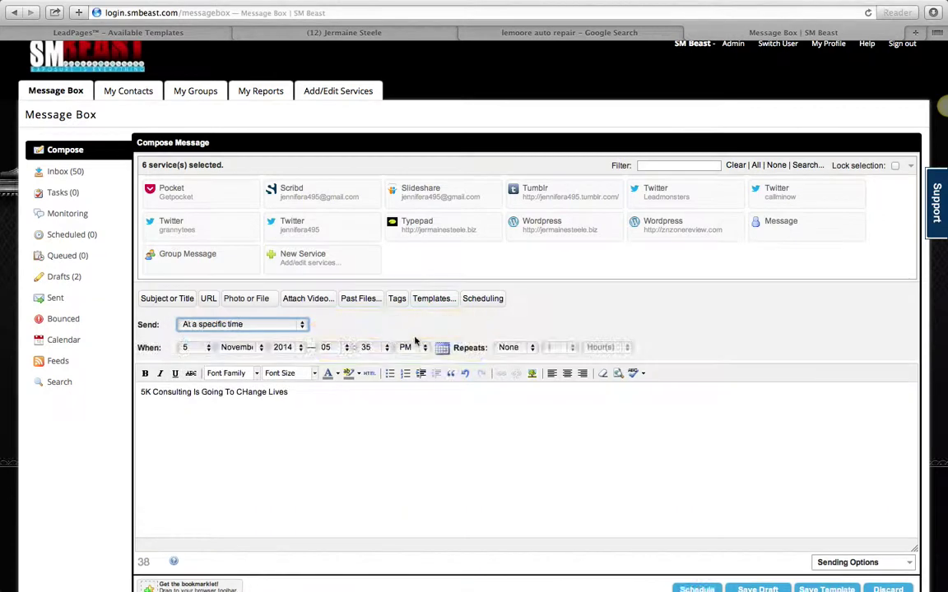
Step: Set the post to repeat every 1 hour on every day of the week
{"action": "left_click", "coordinate": [508, 348]}
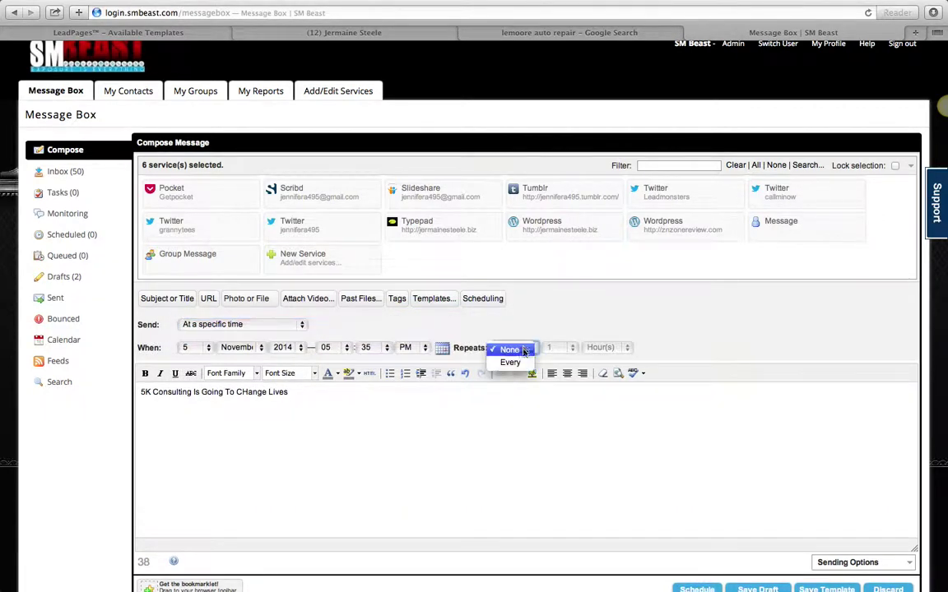
{"action": "left_click", "coordinate": [518, 372]}
{"action": "left_click", "coordinate": [553, 347]}
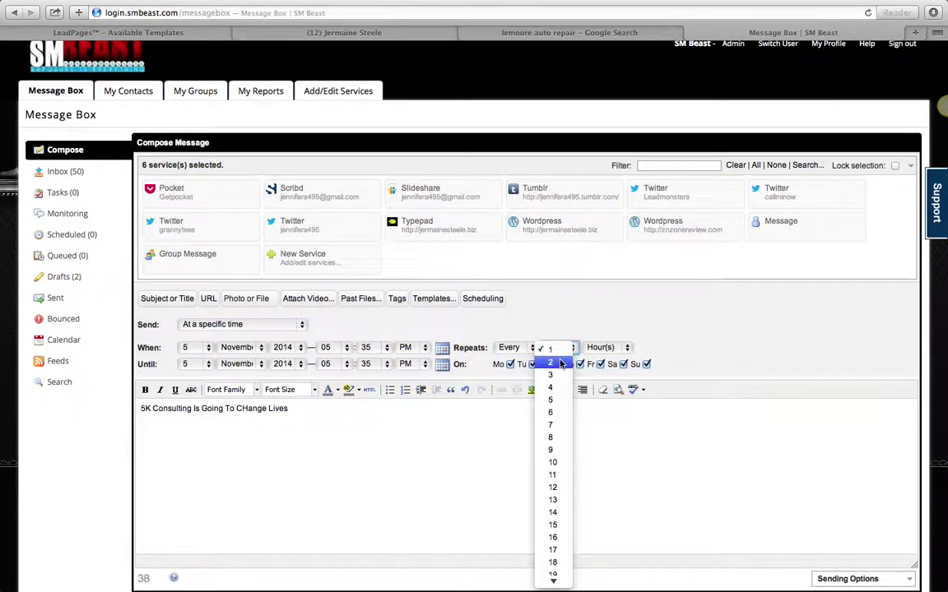
{"action": "left_click", "coordinate": [592, 409]}
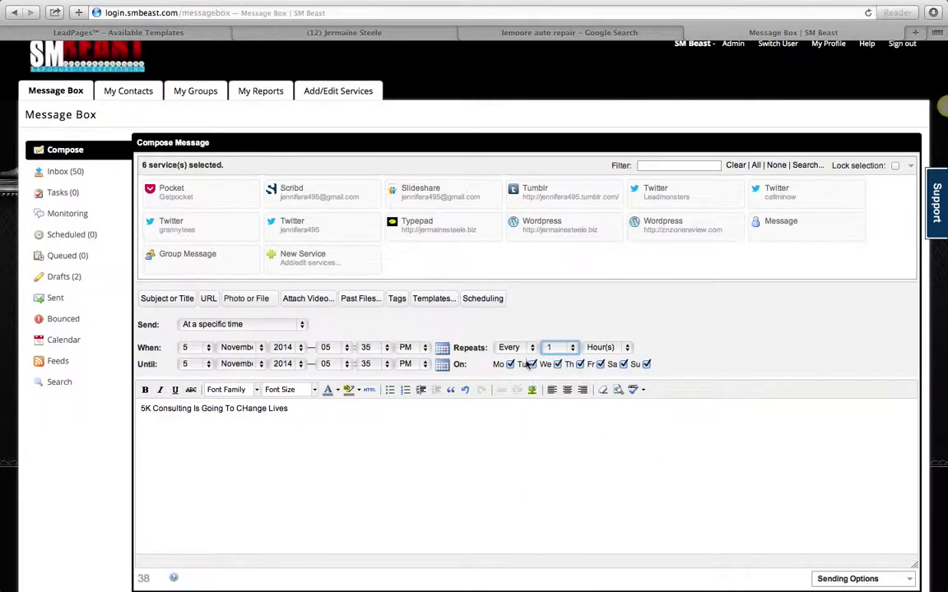
{"action": "left_click", "coordinate": [510, 365]}
{"action": "left_click", "coordinate": [321, 407]}
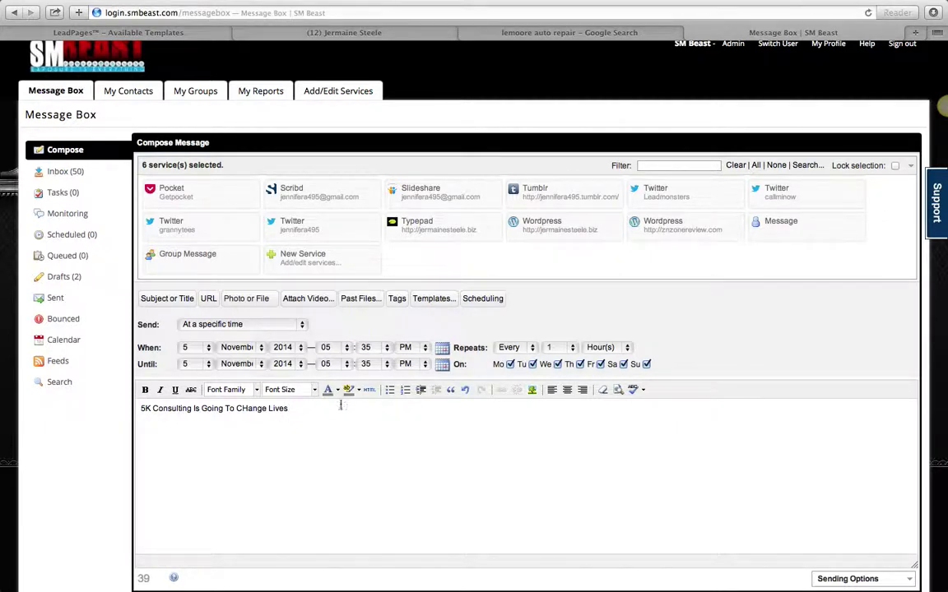
Step: Select the whole message line and delete the message text
{"action": "scroll", "coordinate": [554, 254], "scroll_direction": "down", "scroll_amount": 5}
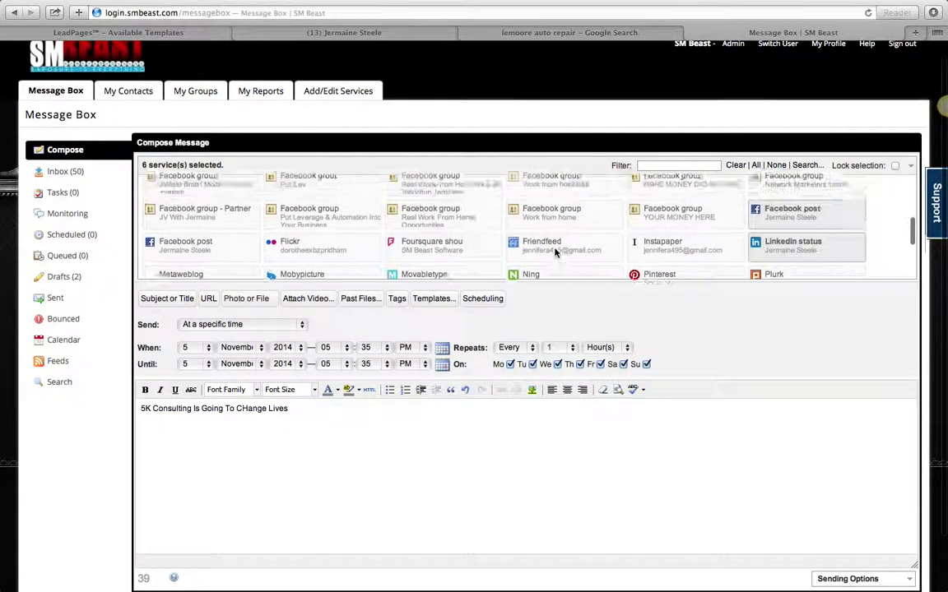
{"action": "scroll", "coordinate": [554, 254], "scroll_direction": "up", "scroll_amount": 8}
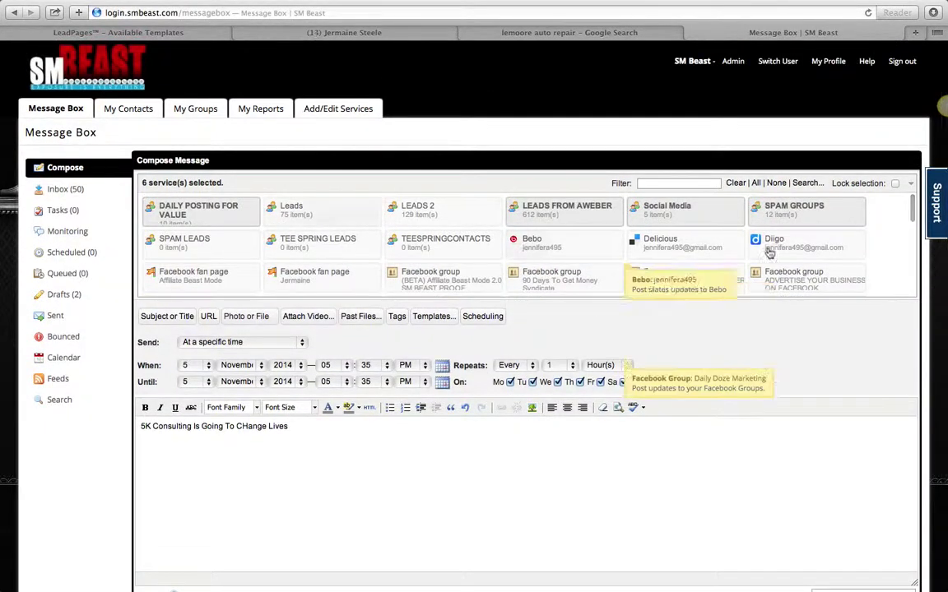
{"action": "scroll", "coordinate": [501, 262], "scroll_direction": "down", "scroll_amount": 10}
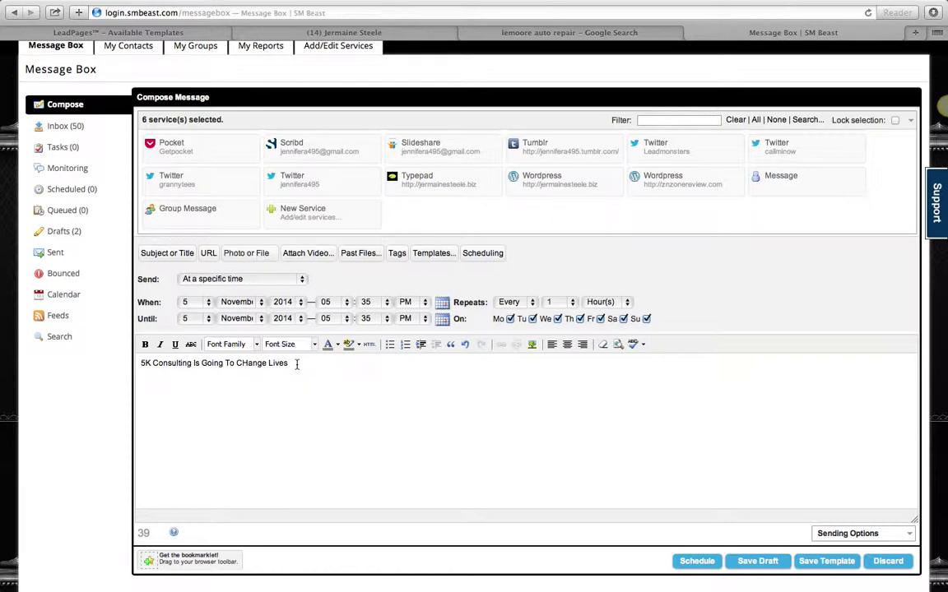
{"action": "left_click_drag", "start_coordinate": [295, 363], "coordinate": [42, 361]}
{"action": "key", "text": "BackSpace"}
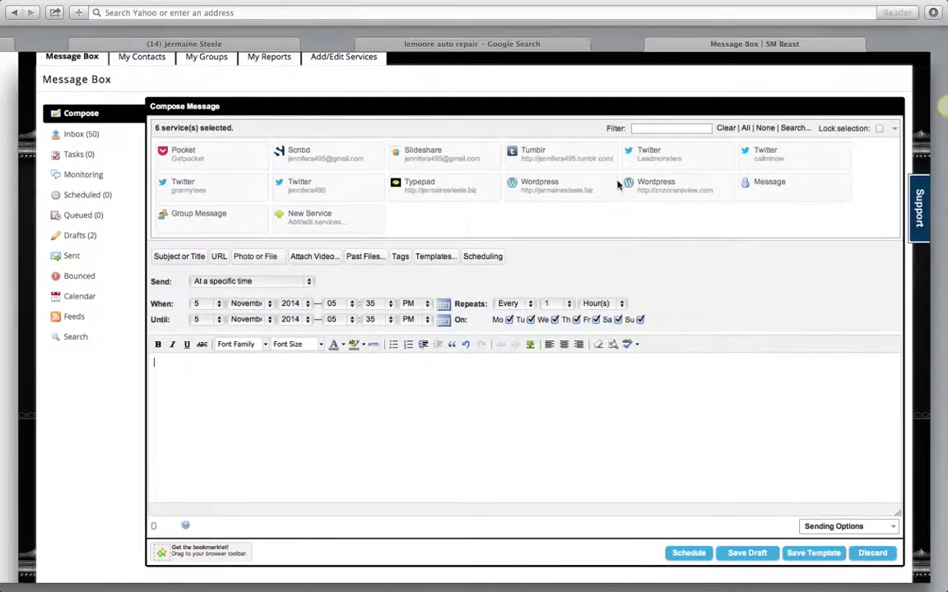
Step: Return to the Message Box tab and go to the Add/Edit Services page
{"action": "key", "text": "super+shift+backslash"}
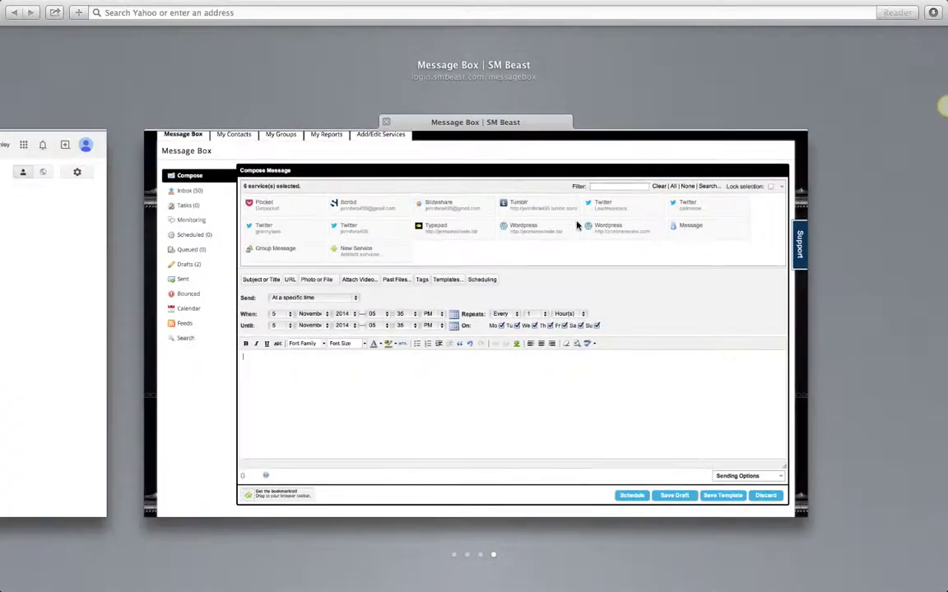
{"action": "left_click", "coordinate": [636, 311]}
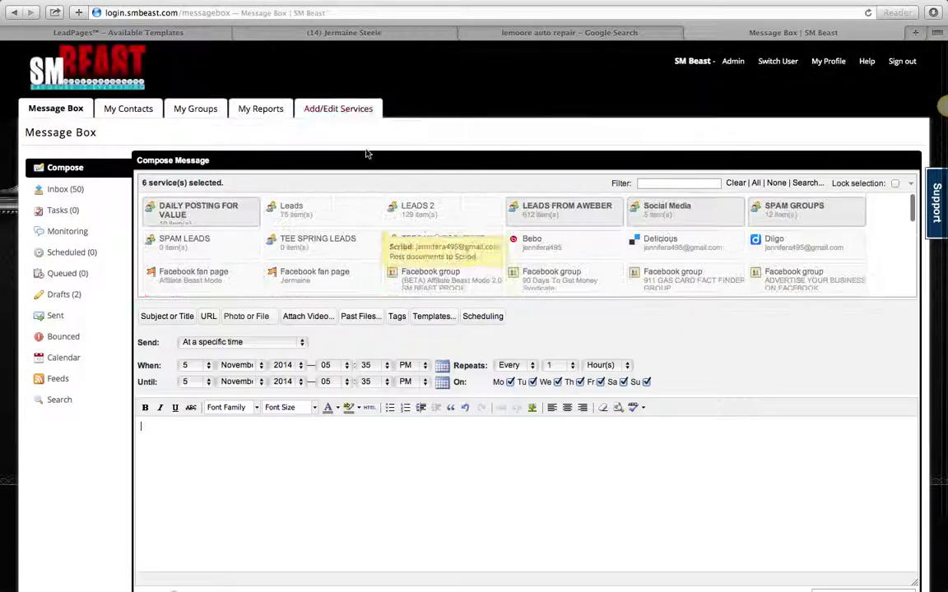
{"action": "left_click", "coordinate": [342, 108]}
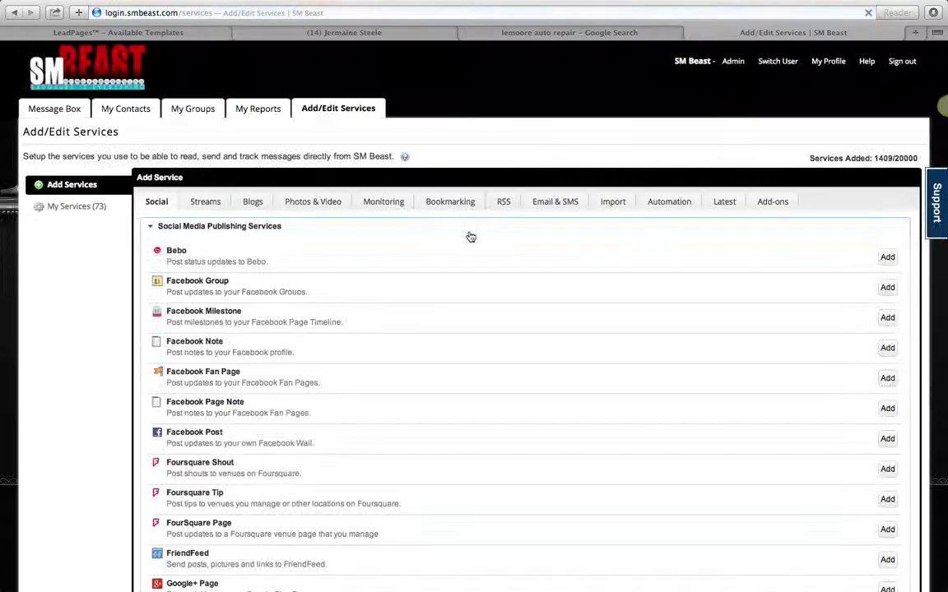
Step: Show the Automation services list, including Twitter Auto Follower
{"action": "left_click", "coordinate": [657, 203]}
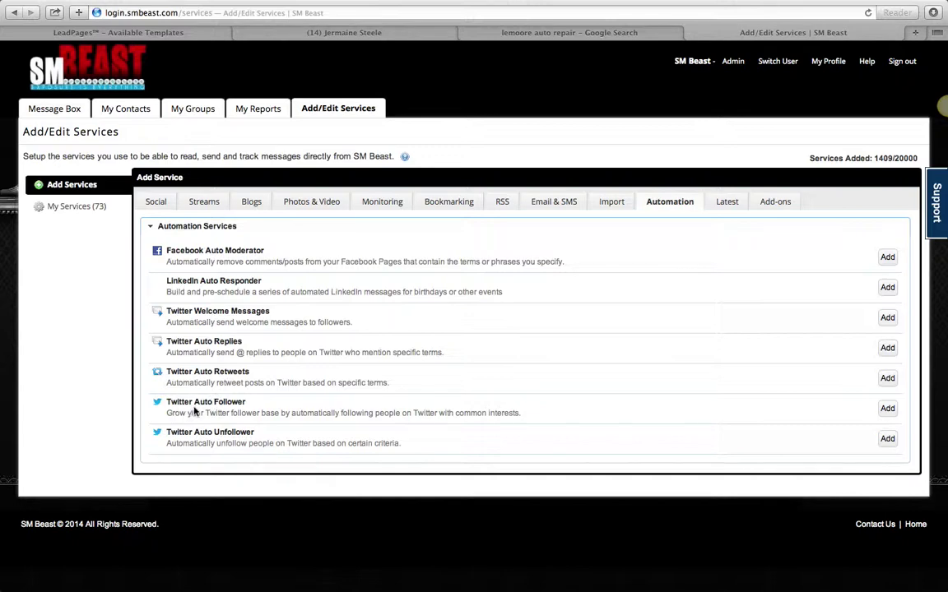
Step: Add a Twitter Auto Follower service and choose the Twitter account that does the following
{"action": "left_click", "coordinate": [891, 410]}
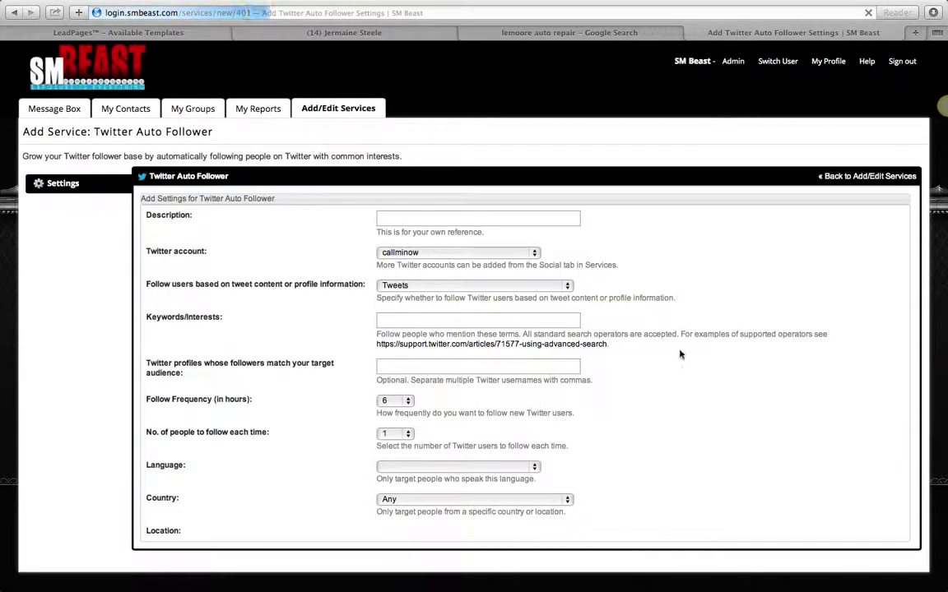
{"action": "left_click", "coordinate": [466, 269]}
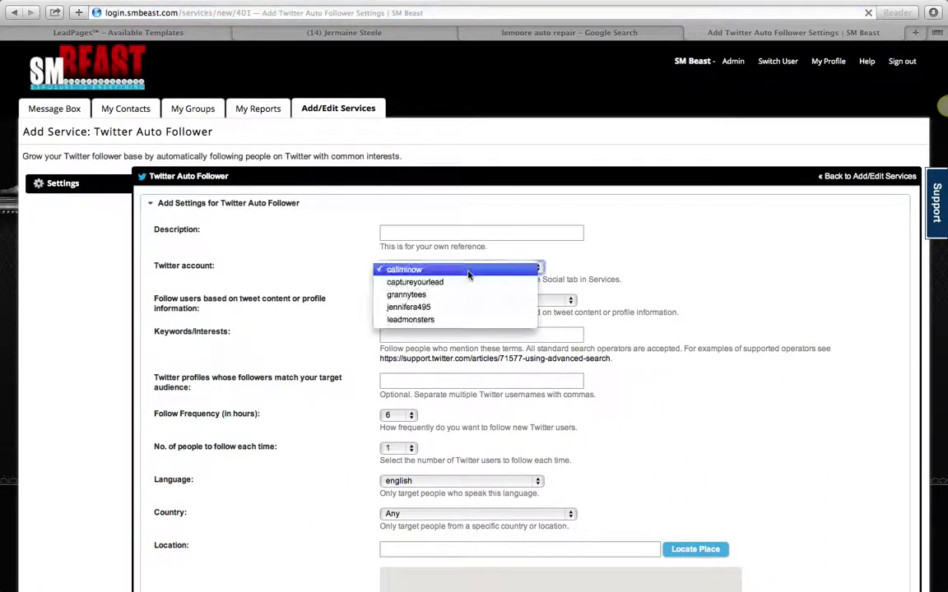
{"action": "left_click", "coordinate": [465, 319]}
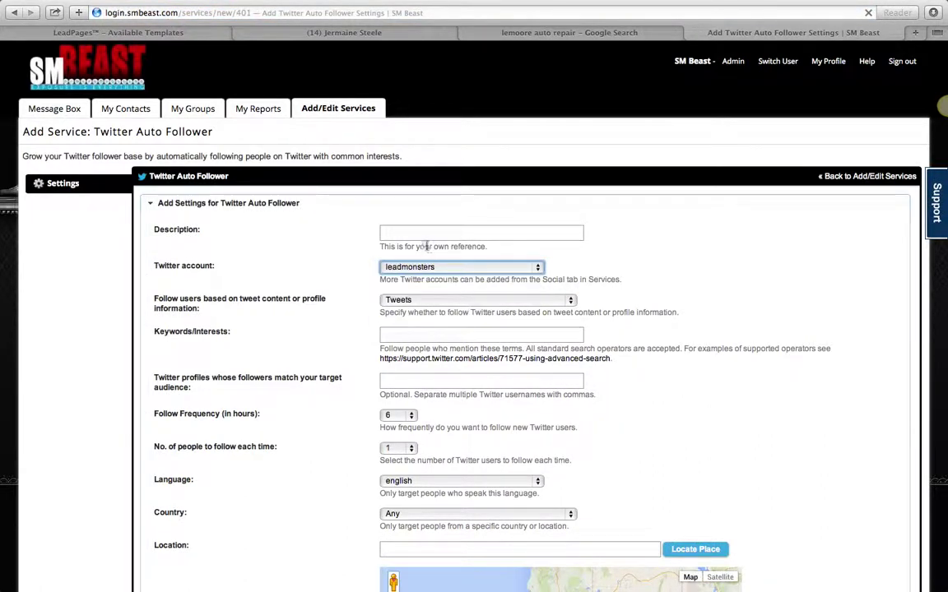
Step: Enter description 'AUTO' and keywords 'lemoore auto repair' for the auto follower
{"action": "left_click", "coordinate": [415, 234]}
{"action": "type", "text": "AUTO"}
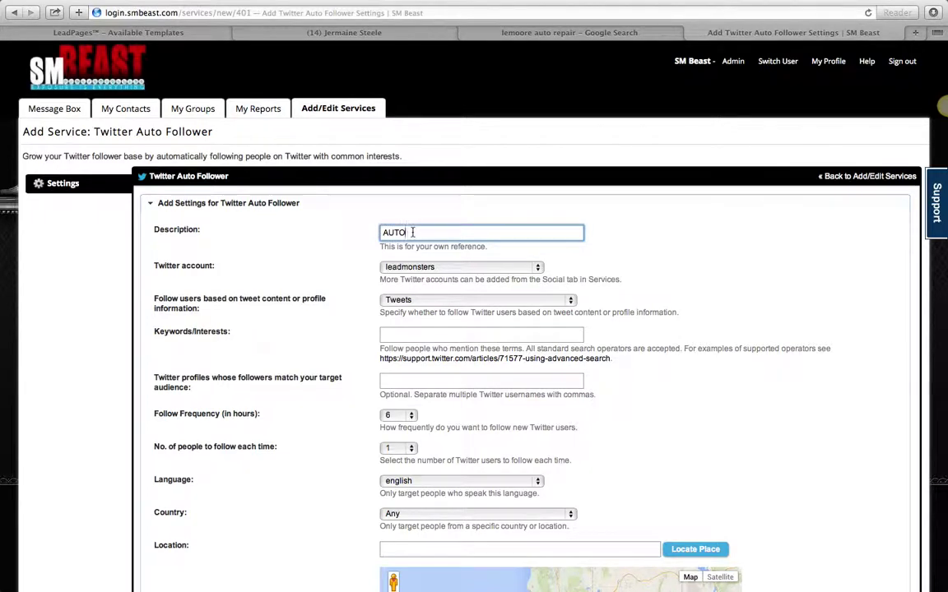
{"action": "scroll", "coordinate": [413, 233], "scroll_direction": "down", "scroll_amount": 2}
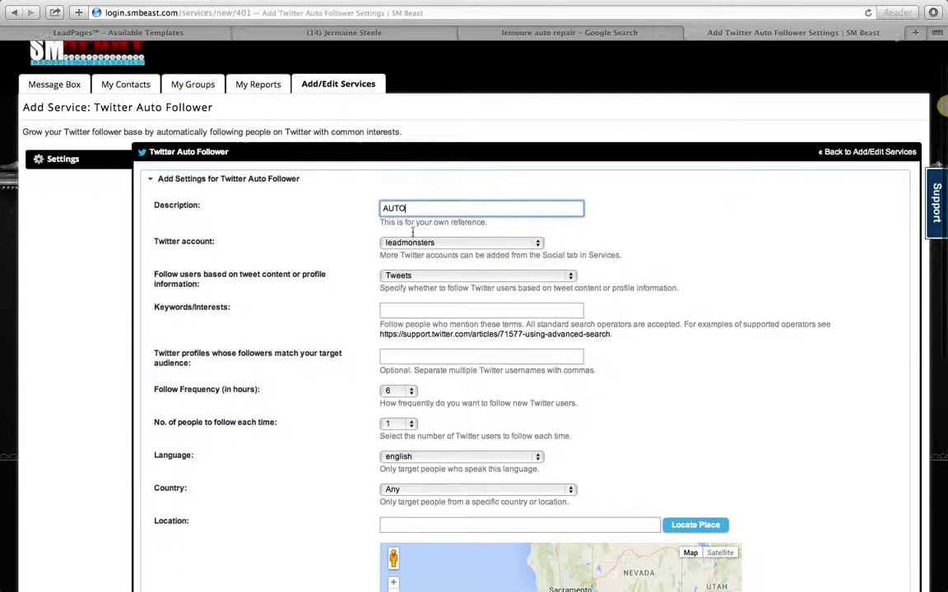
{"action": "left_click", "coordinate": [407, 275]}
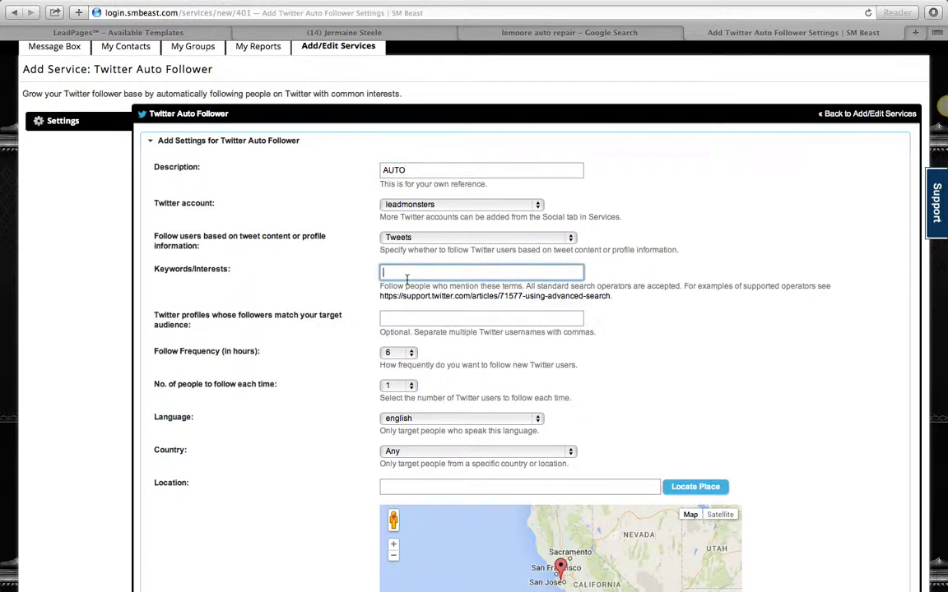
{"action": "type", "text": "lemoore auto repair"}
{"action": "scroll", "coordinate": [435, 420], "scroll_direction": "down", "scroll_amount": 3}
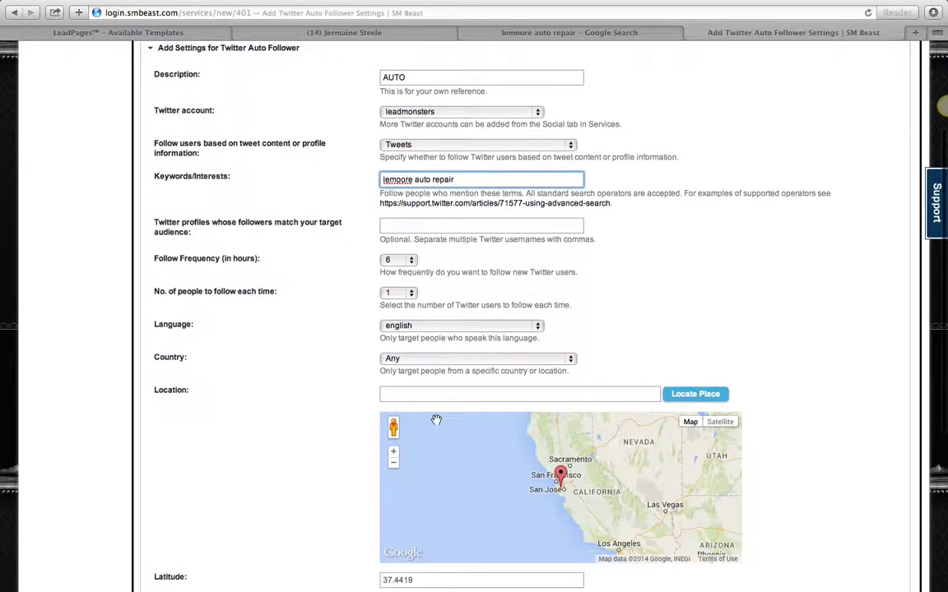
{"action": "left_click", "coordinate": [436, 420]}
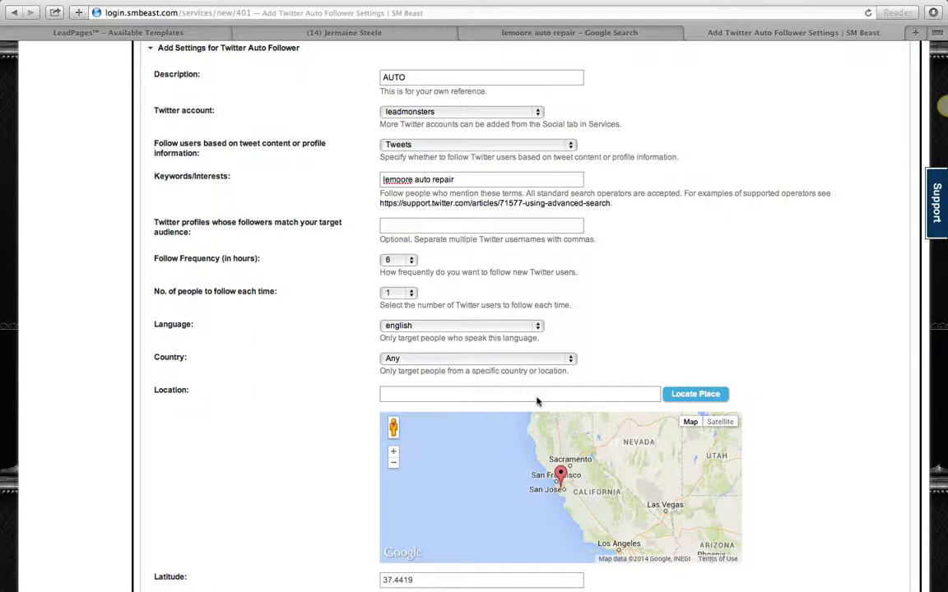
Step: Target the United States and turn on email notifications to the support e-mail address
{"action": "left_click", "coordinate": [417, 362]}
{"action": "scroll", "coordinate": [455, 521], "scroll_direction": "down", "scroll_amount": 20}
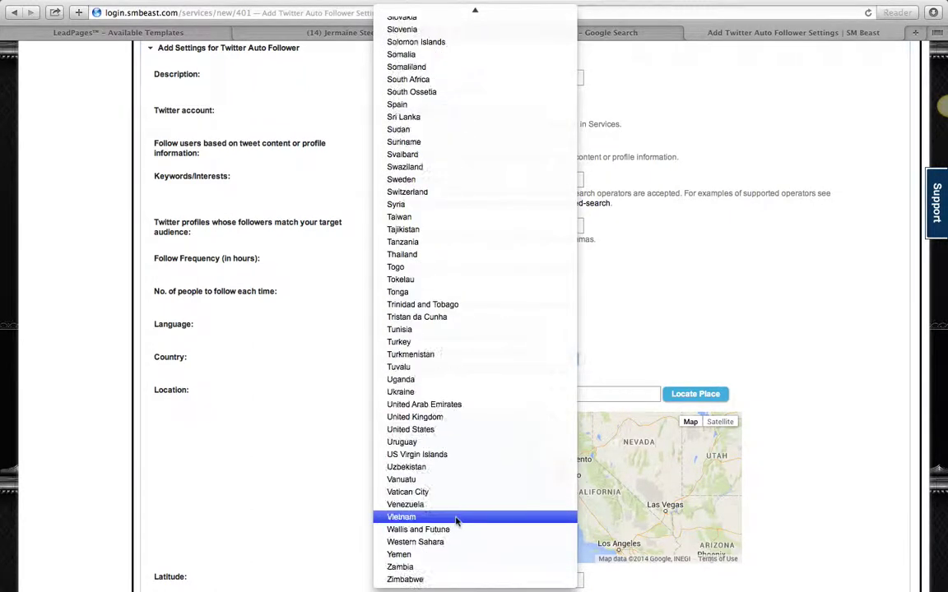
{"action": "left_click", "coordinate": [447, 430]}
{"action": "scroll", "coordinate": [584, 303], "scroll_direction": "down", "scroll_amount": 5}
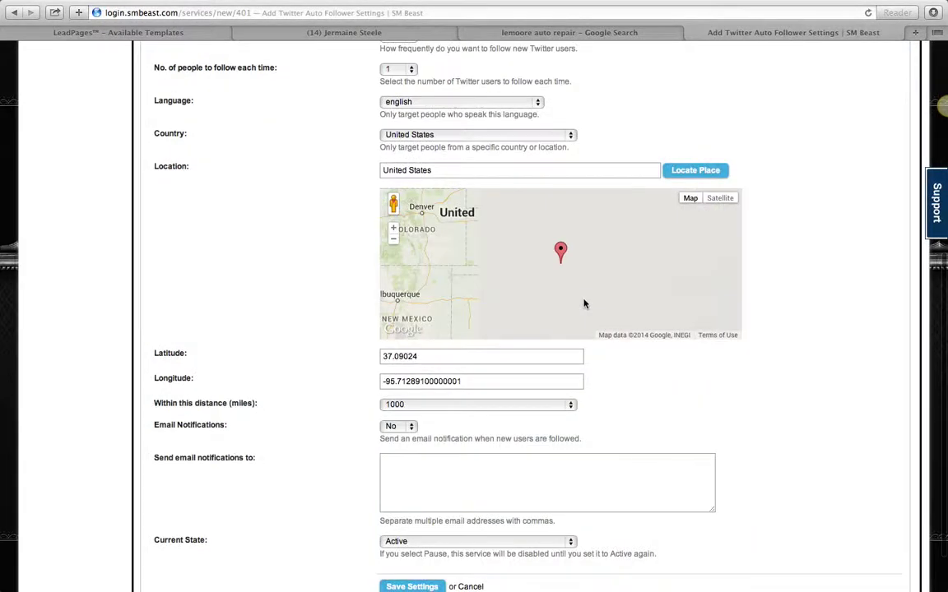
{"action": "scroll", "coordinate": [283, 367], "scroll_direction": "down", "scroll_amount": 2}
{"action": "left_click", "coordinate": [407, 368]}
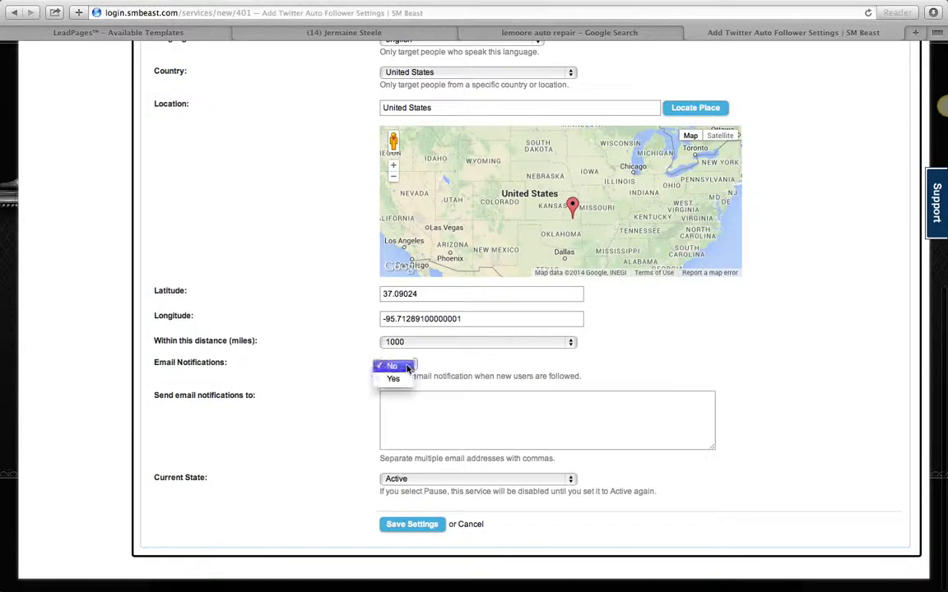
{"action": "left_click", "coordinate": [393, 379]}
{"action": "left_click", "coordinate": [388, 397]}
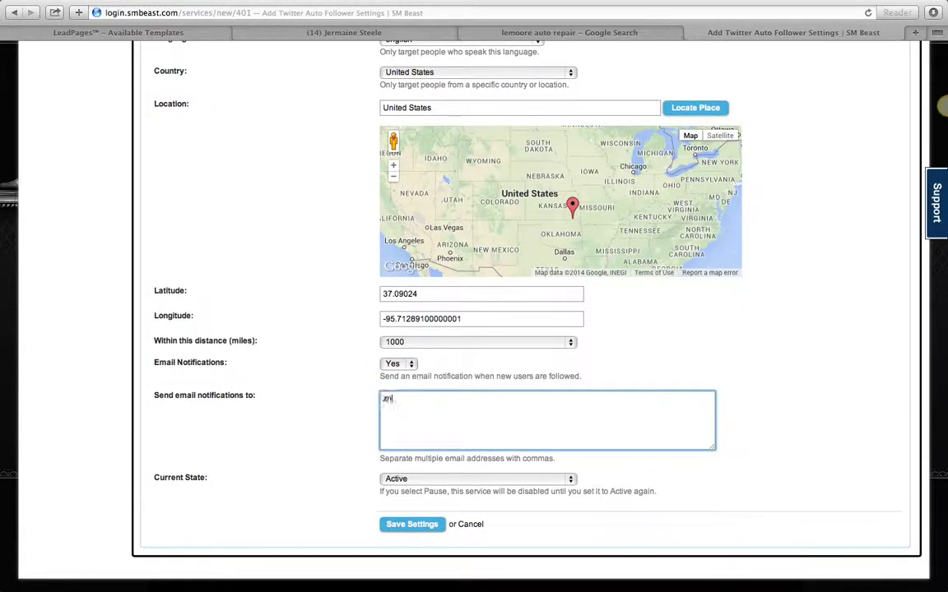
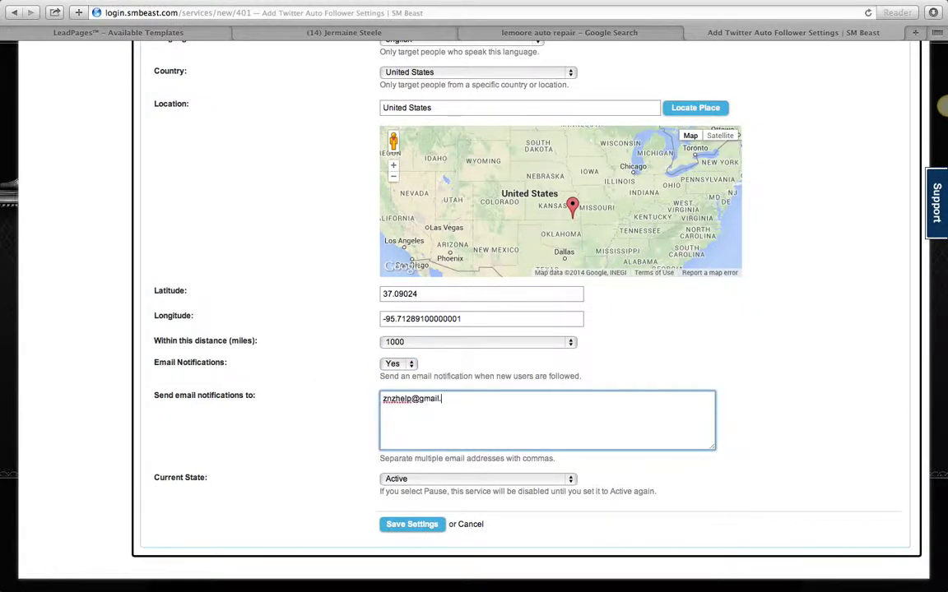
Step: Review the 'lemoore auto repair' keywords, then return to the Add/Edit Services list
{"action": "scroll", "coordinate": [444, 362], "scroll_direction": "up", "scroll_amount": 4}
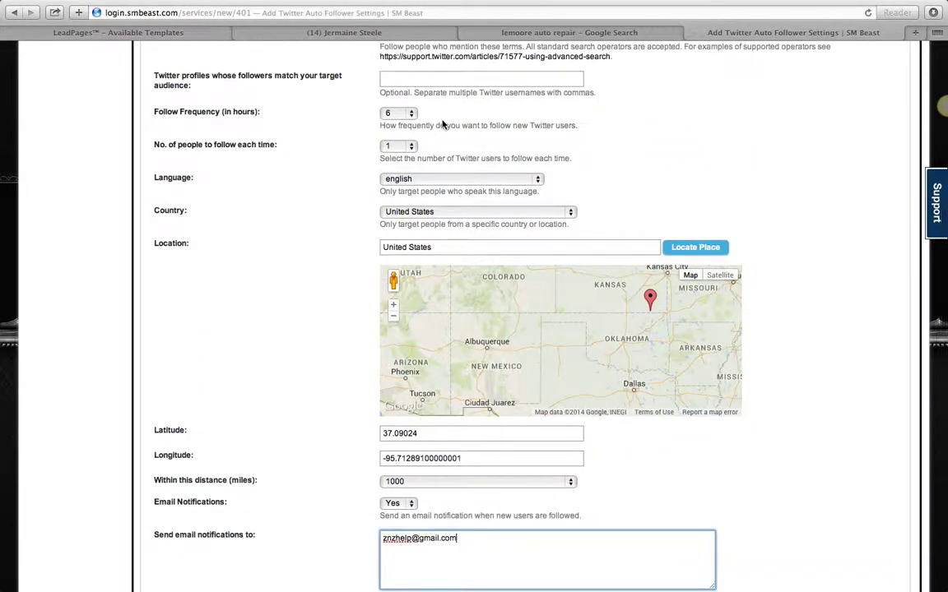
{"action": "key", "text": "super+t"}
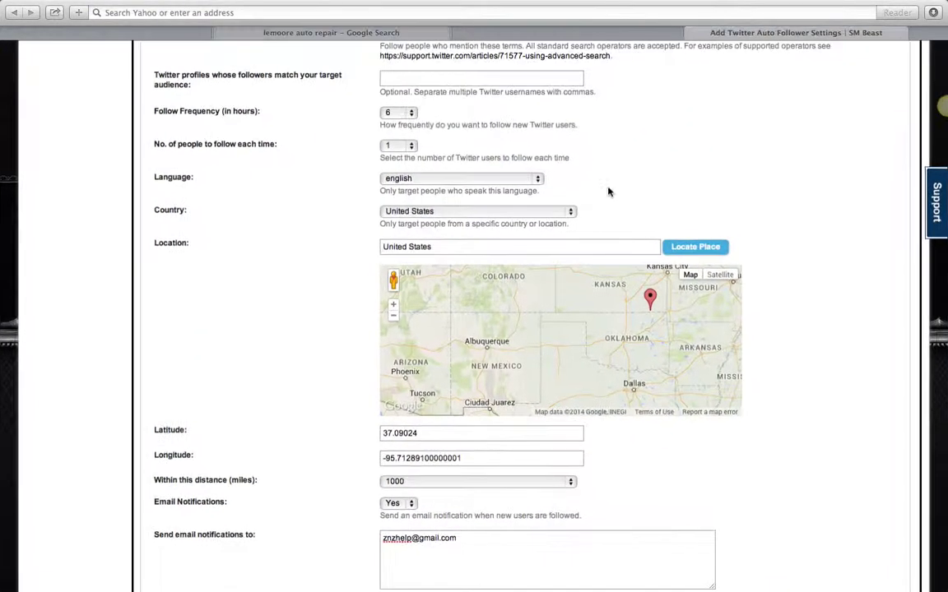
{"action": "key", "text": "super+w"}
{"action": "scroll", "coordinate": [607, 190], "scroll_direction": "up", "scroll_amount": 5}
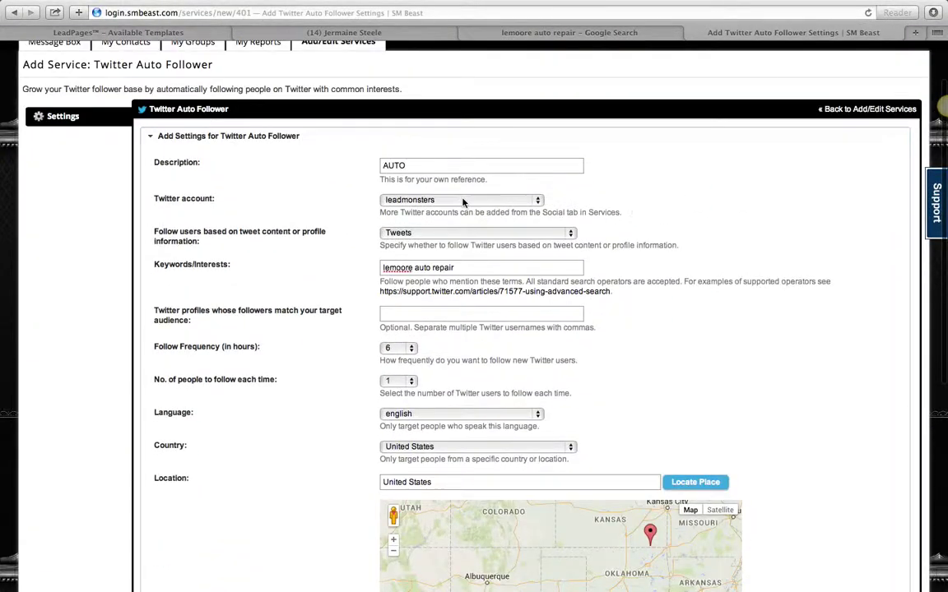
{"action": "left_click_drag", "start_coordinate": [455, 267], "coordinate": [270, 269]}
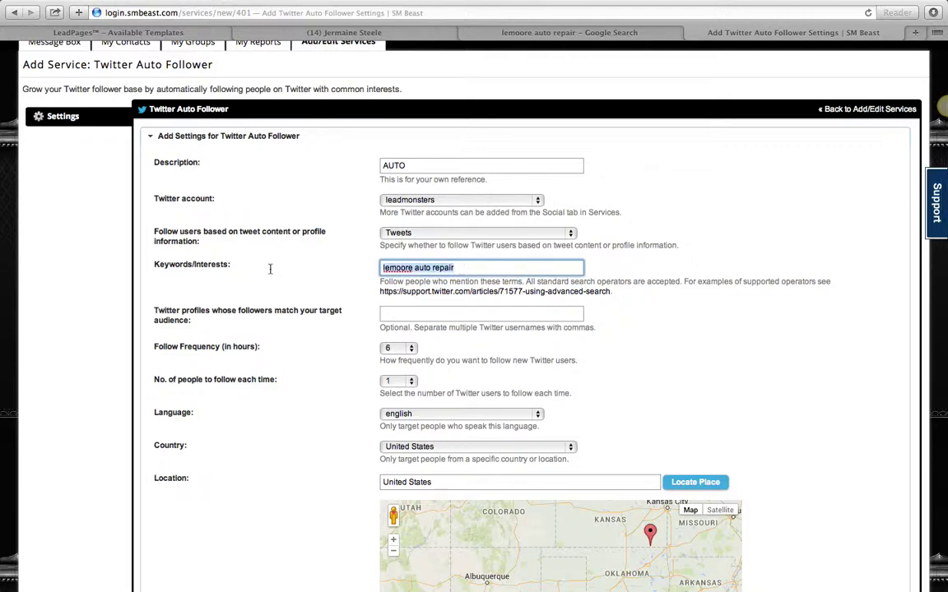
{"action": "left_click", "coordinate": [481, 267]}
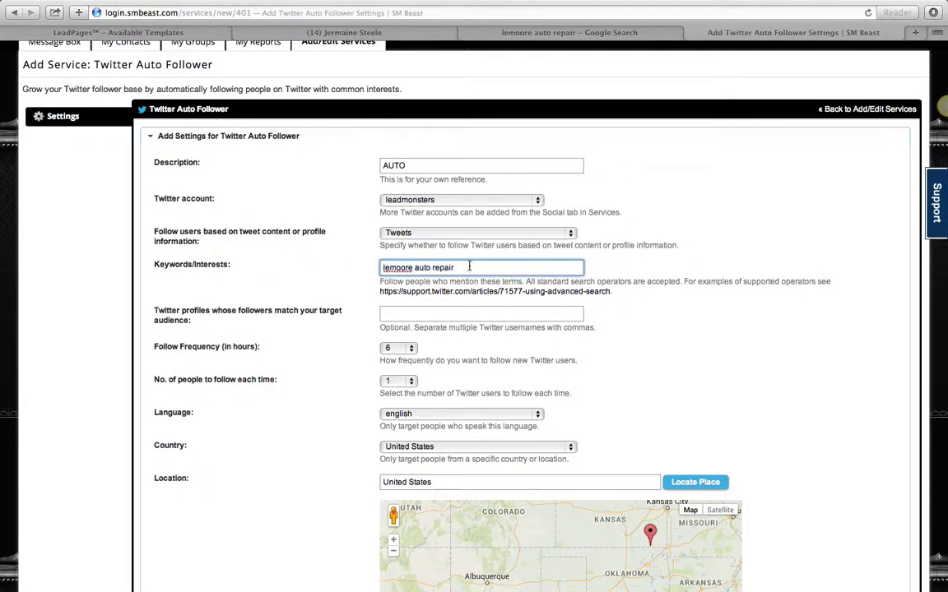
{"action": "scroll", "coordinate": [477, 247], "scroll_direction": "up", "scroll_amount": 2}
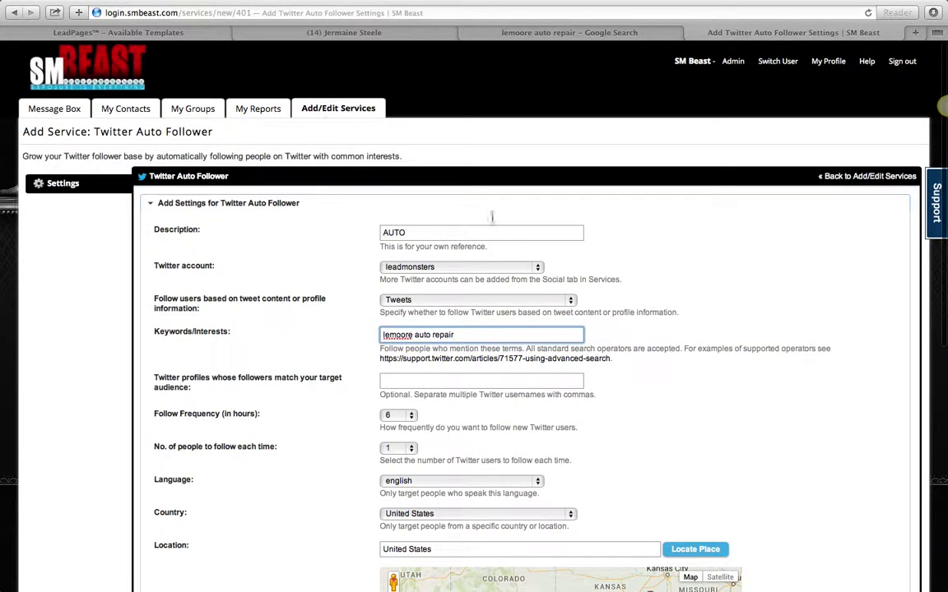
{"action": "scroll", "coordinate": [488, 311], "scroll_direction": "down", "scroll_amount": 10}
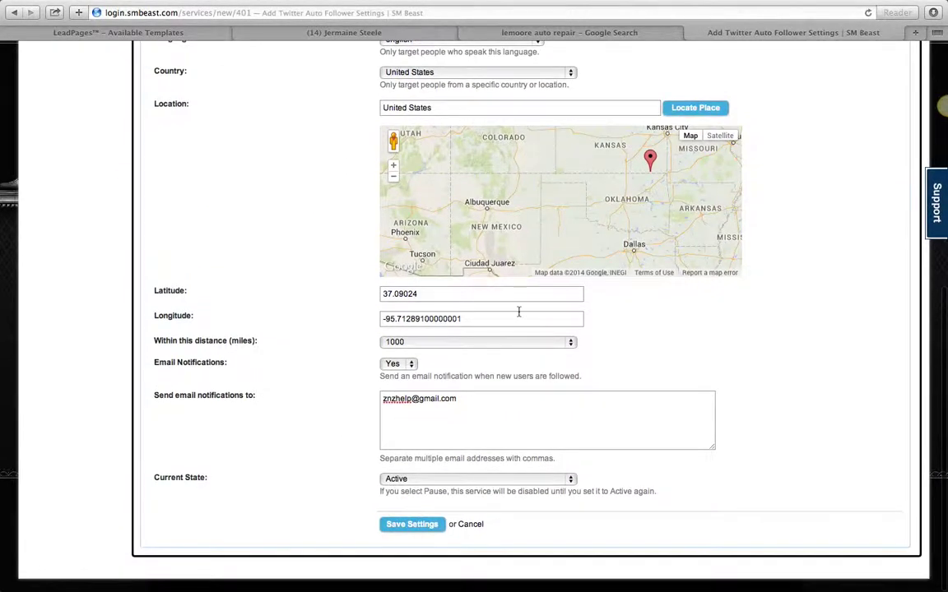
{"action": "scroll", "coordinate": [518, 311], "scroll_direction": "up", "scroll_amount": 3}
{"action": "scroll", "coordinate": [329, 237], "scroll_direction": "up", "scroll_amount": 10}
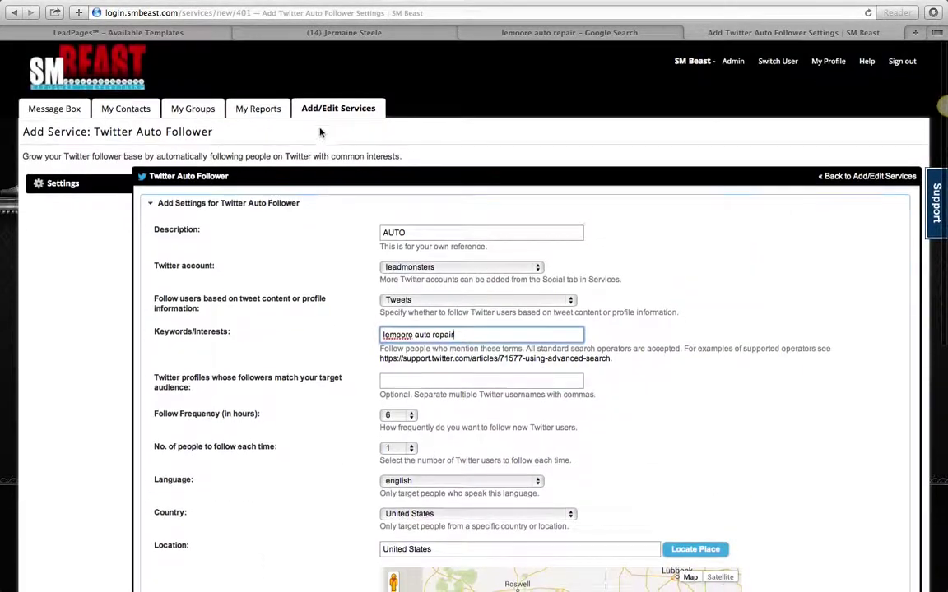
{"action": "left_click", "coordinate": [323, 109]}
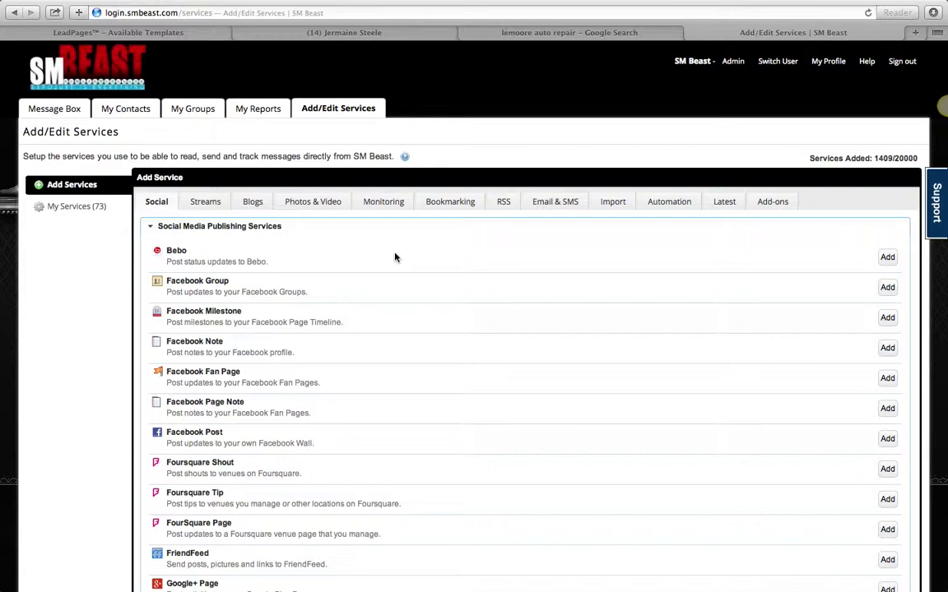
Step: Show the Monitoring services and start adding a Review Monitoring service
{"action": "scroll", "coordinate": [394, 257], "scroll_direction": "down", "scroll_amount": 5}
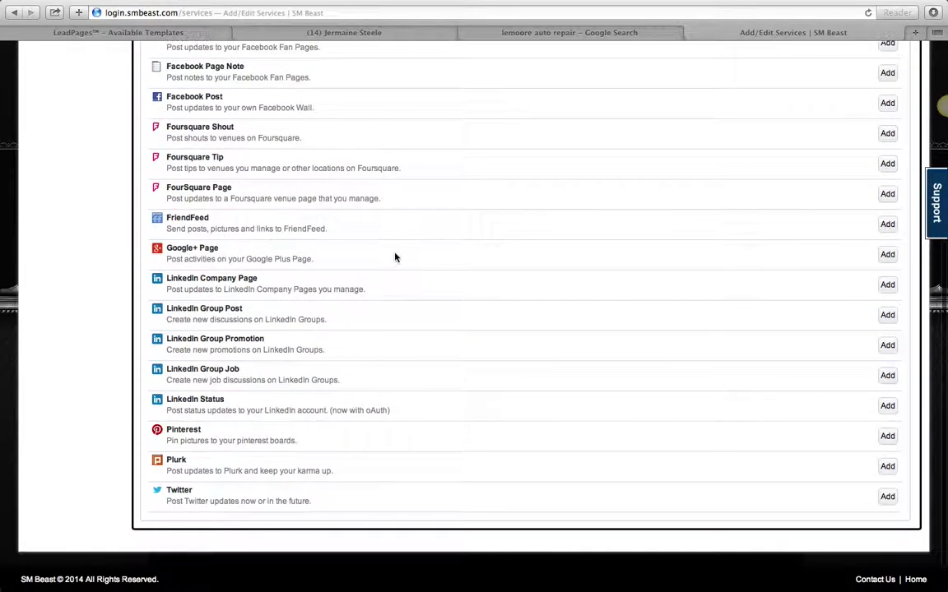
{"action": "scroll", "coordinate": [395, 258], "scroll_direction": "up", "scroll_amount": 5}
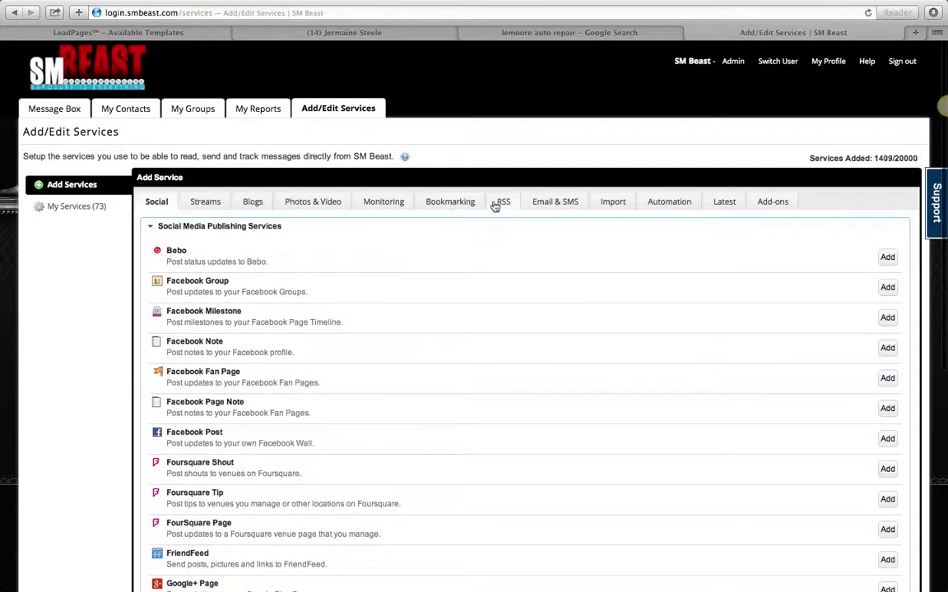
{"action": "left_click", "coordinate": [383, 202]}
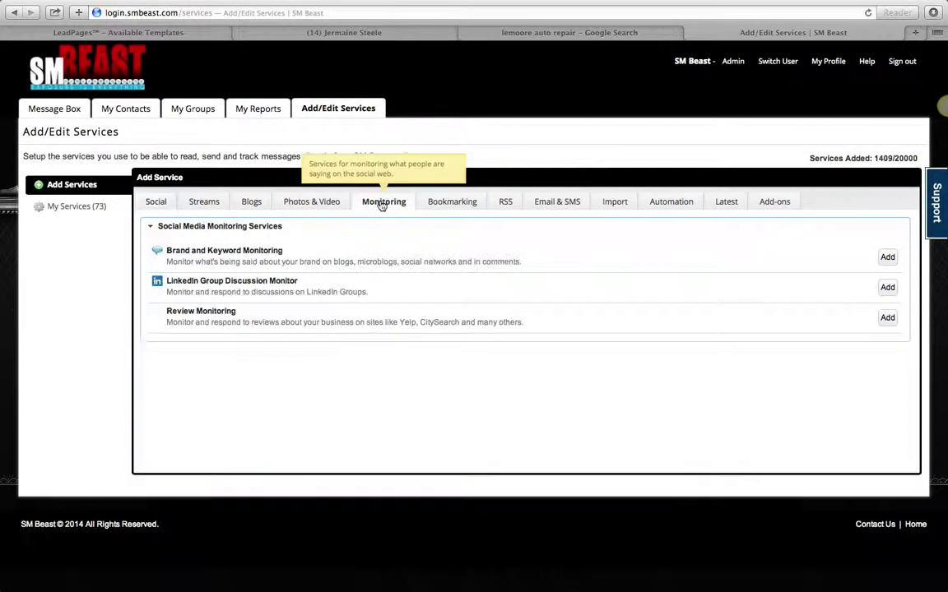
{"action": "left_click", "coordinate": [885, 319]}
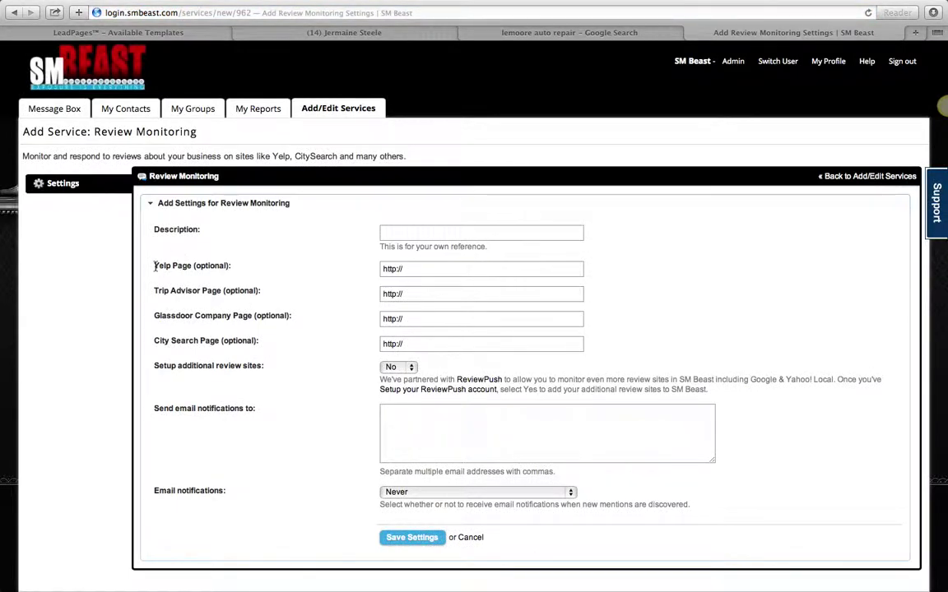
Step: Highlight the Yelp Page and Glassdoor Company Page labels in the Review Monitoring form
{"action": "left_click_drag", "start_coordinate": [155, 266], "coordinate": [239, 266]}
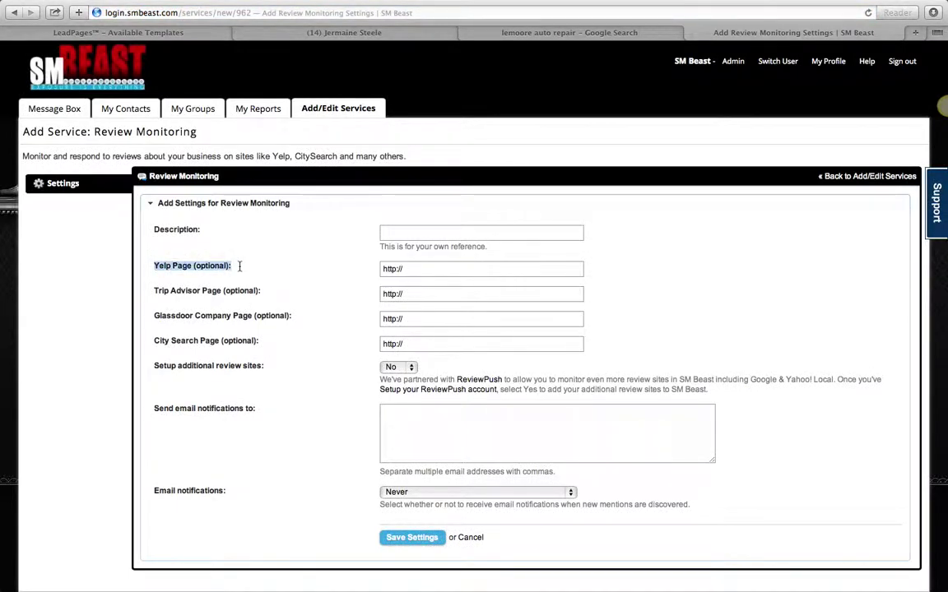
{"action": "left_click", "coordinate": [144, 270]}
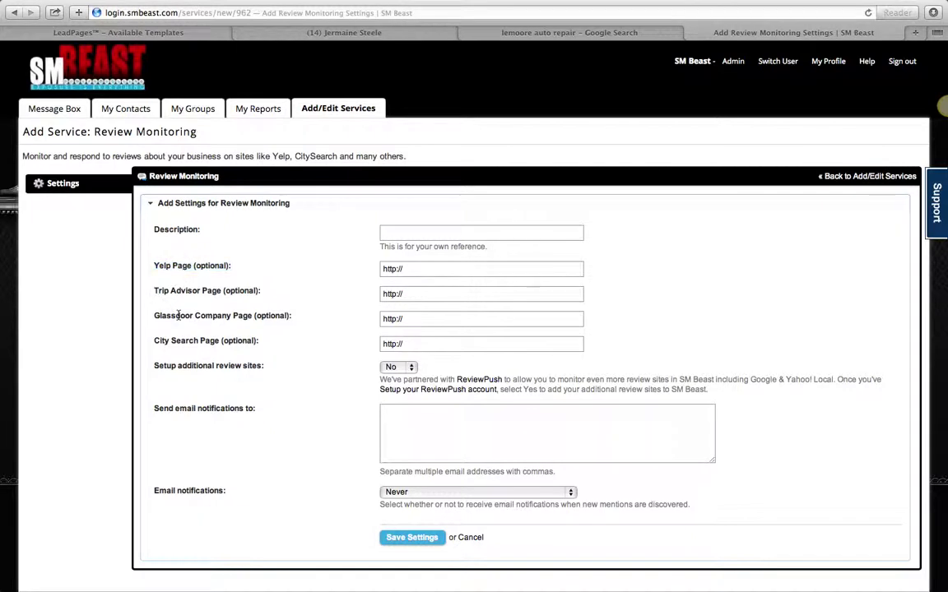
{"action": "left_click_drag", "start_coordinate": [142, 315], "coordinate": [348, 314]}
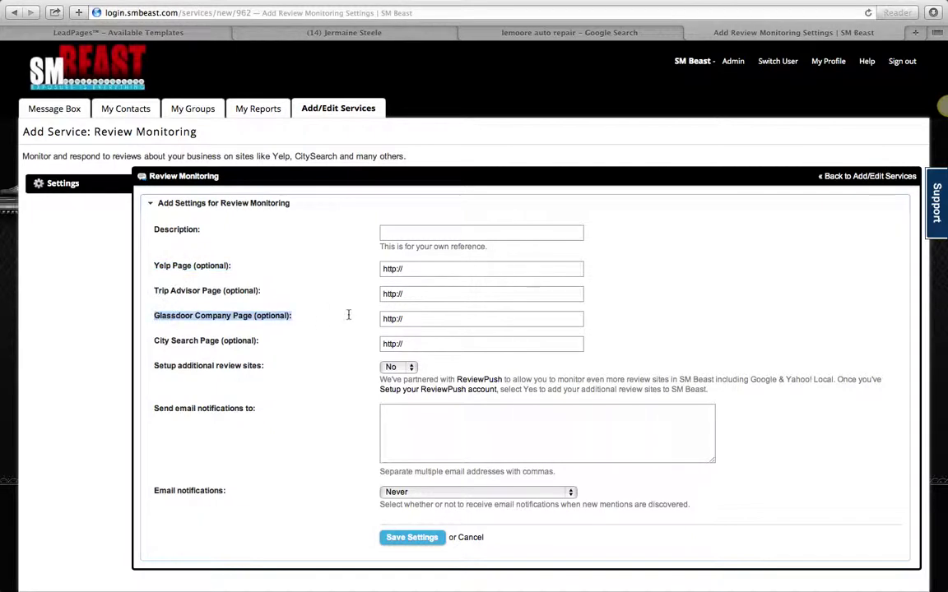
{"action": "left_click", "coordinate": [208, 352]}
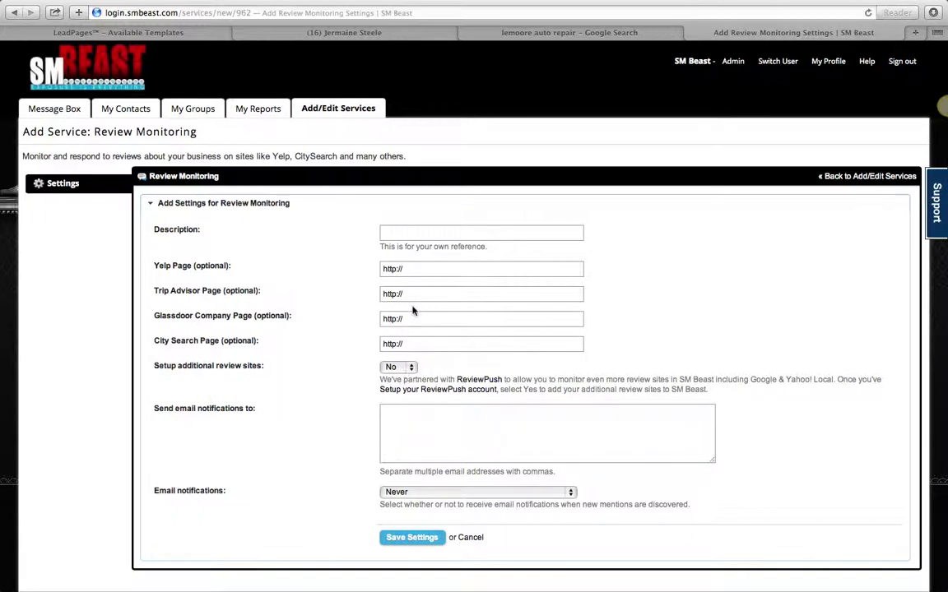
{"action": "left_click", "coordinate": [405, 233]}
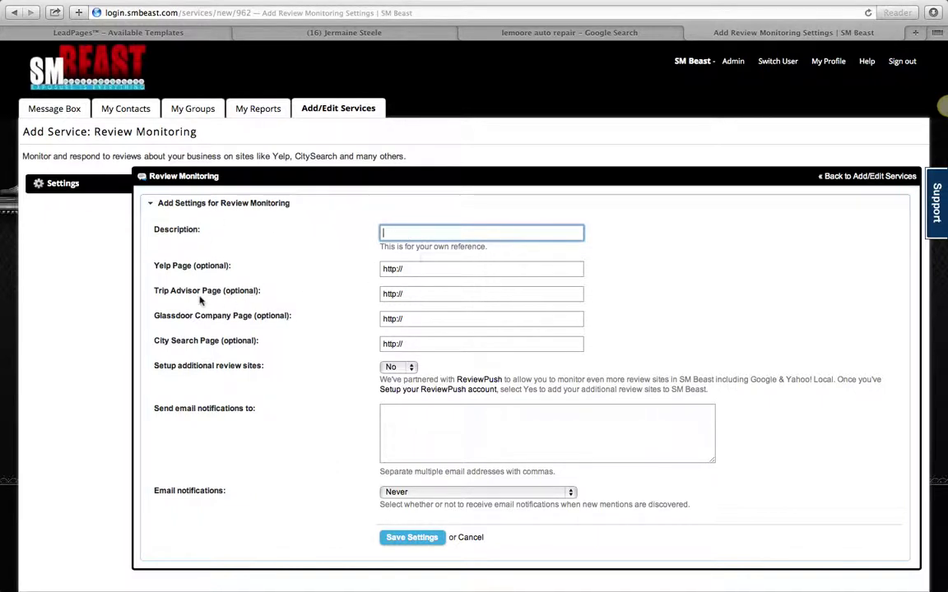
{"action": "left_click", "coordinate": [423, 271]}
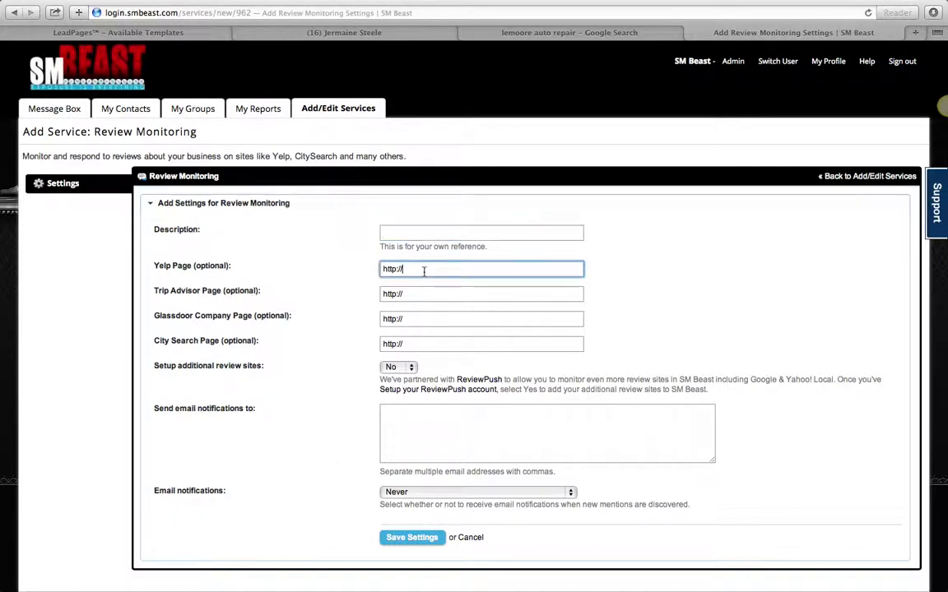
{"action": "type", "text": "yelp.com/lemooreautorepair"}
{"action": "left_click_drag", "start_coordinate": [520, 269], "coordinate": [296, 269]}
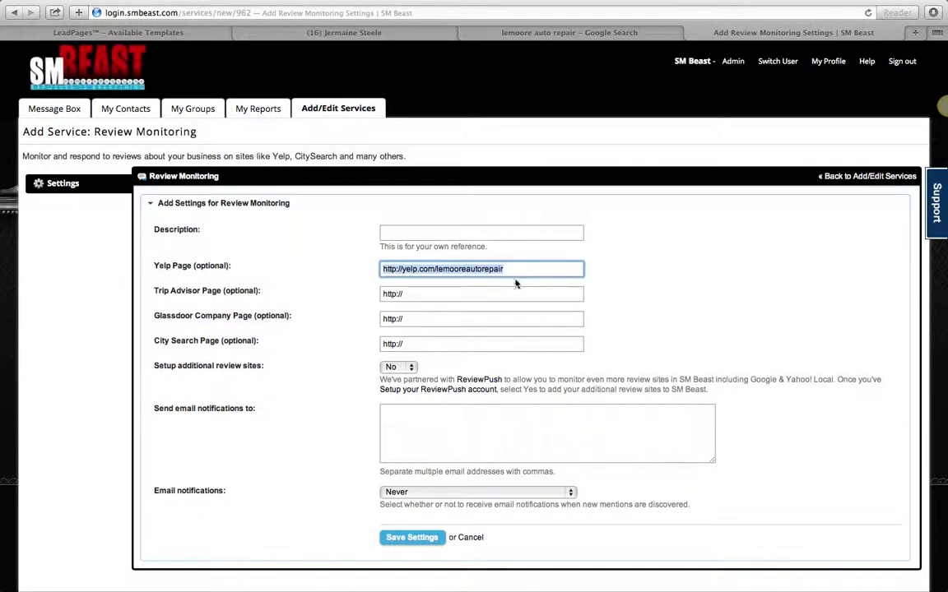
{"action": "left_click", "coordinate": [436, 440]}
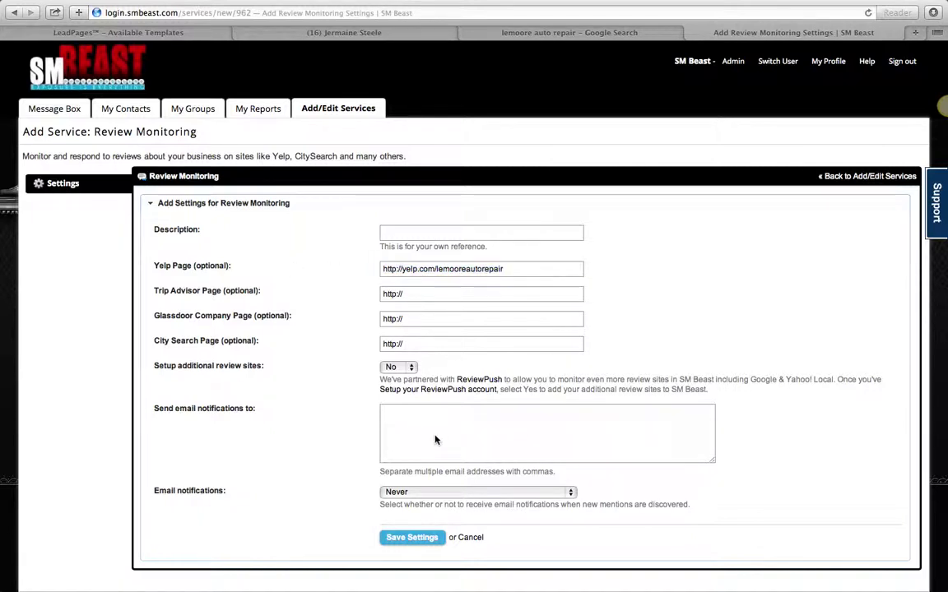
{"action": "left_click", "coordinate": [320, 110]}
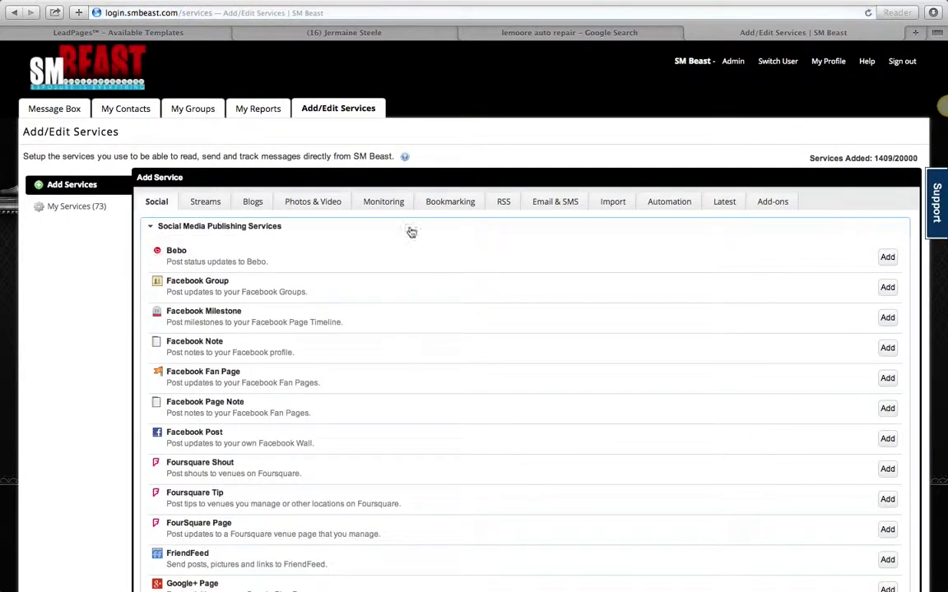
Step: Add Brand and Keyword Monitoring with description 'LEMOORE AUTO' and terms 'lemoore auto repair'
{"action": "left_click", "coordinate": [383, 203]}
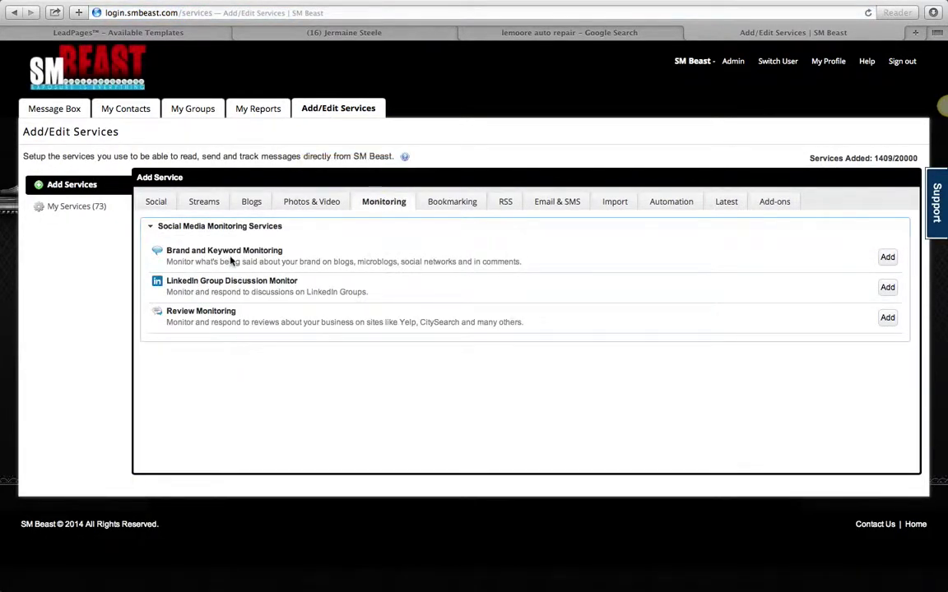
{"action": "left_click", "coordinate": [886, 256]}
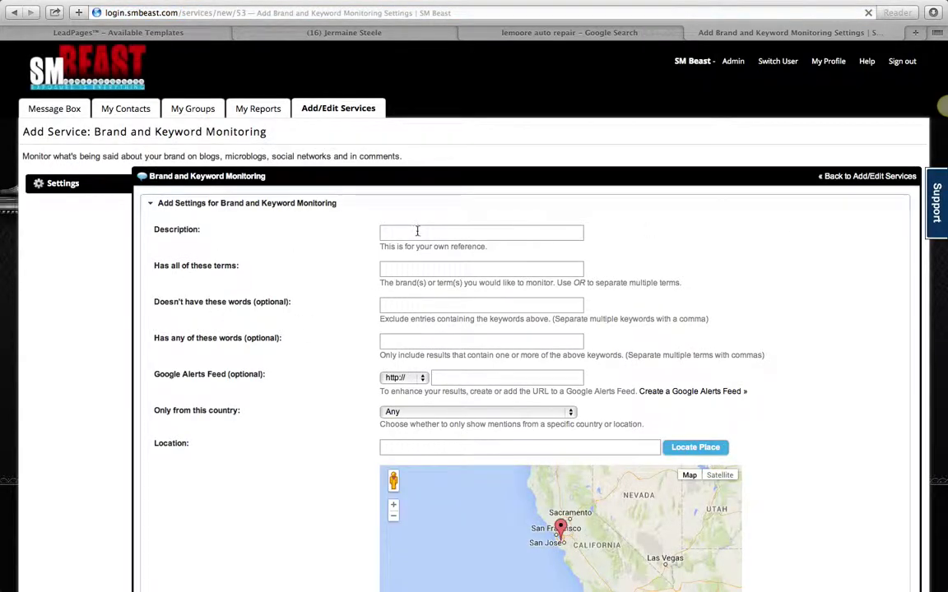
{"action": "left_click", "coordinate": [417, 231]}
{"action": "type", "text": "LEMOO"}
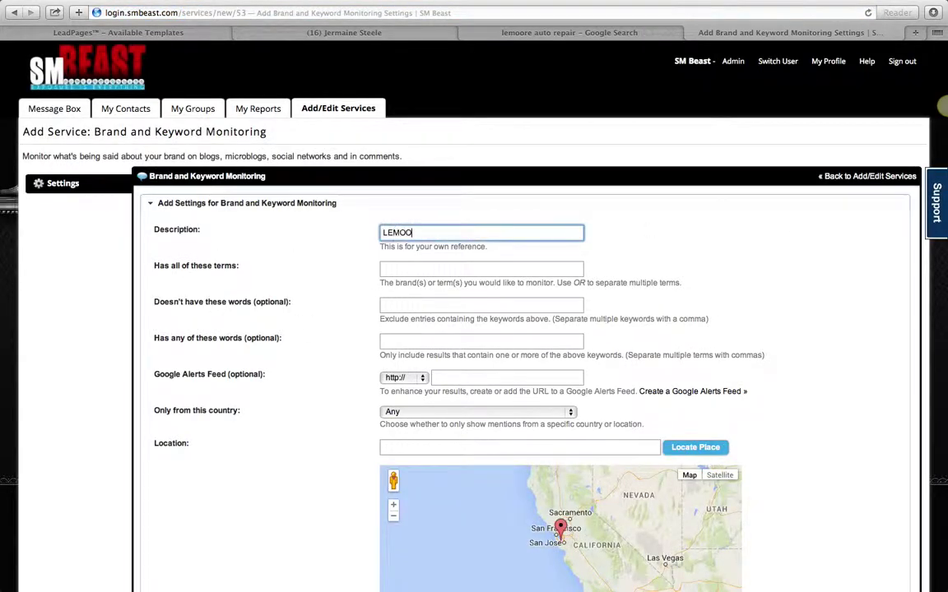
{"action": "type", "text": "RE AUTO"}
{"action": "left_click", "coordinate": [463, 268]}
{"action": "type", "text": "lemoore a"}
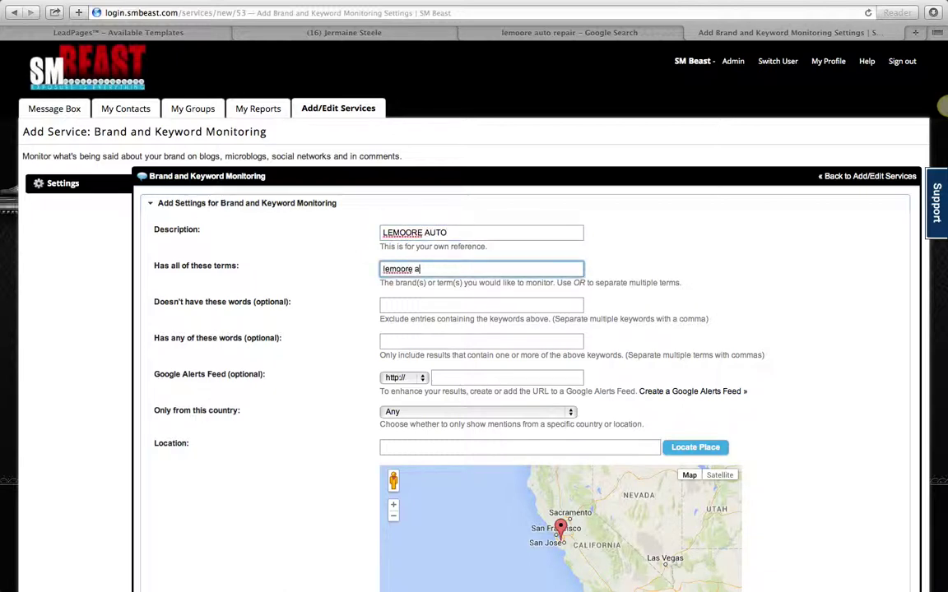
{"action": "type", "text": "uto repair"}
{"action": "left_click", "coordinate": [494, 302]}
{"action": "left_click", "coordinate": [465, 269]}
{"action": "double_click", "coordinate": [434, 269]}
{"action": "left_click", "coordinate": [346, 280]}
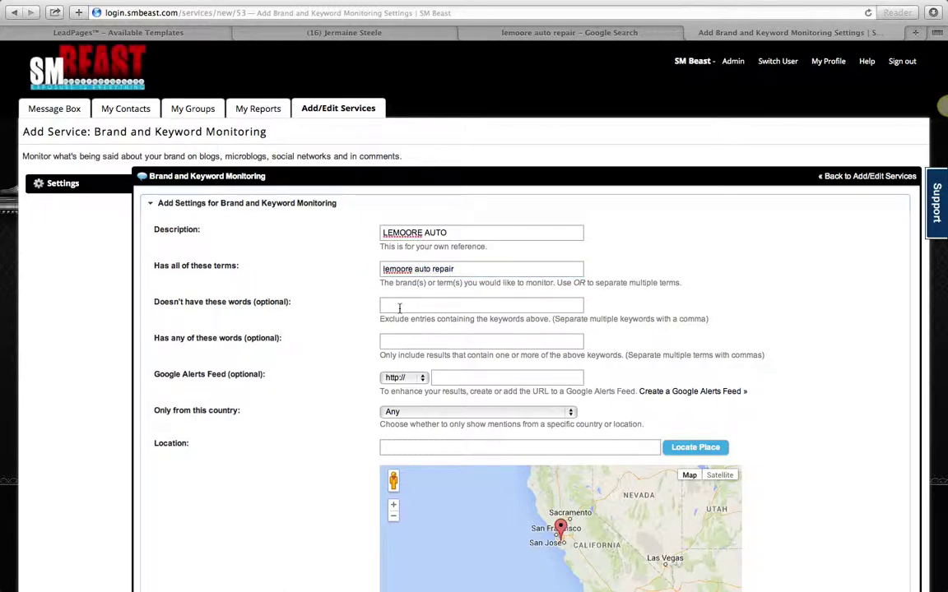
Step: Restrict monitoring to the United States within a 50-mile radius
{"action": "scroll", "coordinate": [404, 308], "scroll_direction": "down", "scroll_amount": 3}
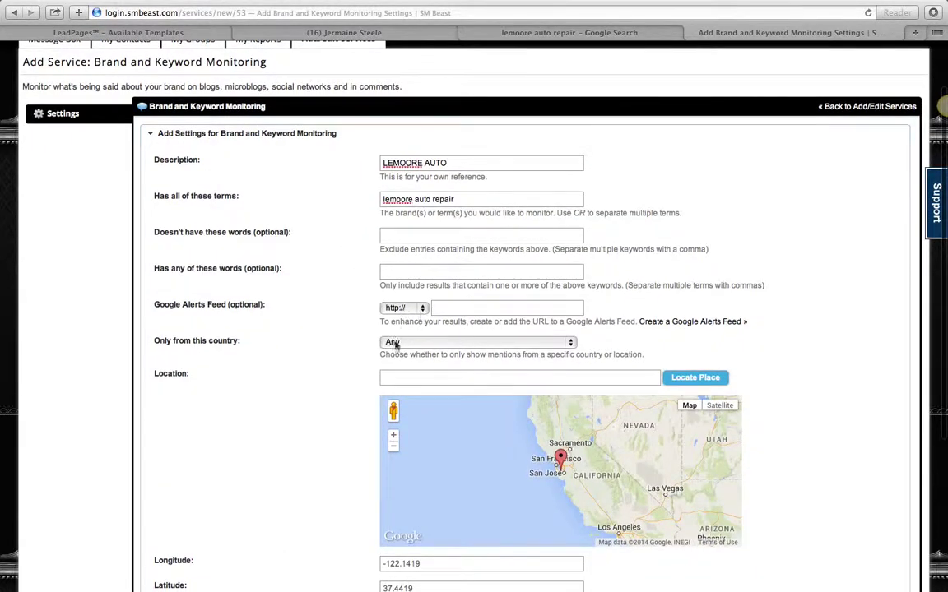
{"action": "left_click", "coordinate": [412, 341]}
{"action": "scroll", "coordinate": [430, 434], "scroll_direction": "down", "scroll_amount": 15}
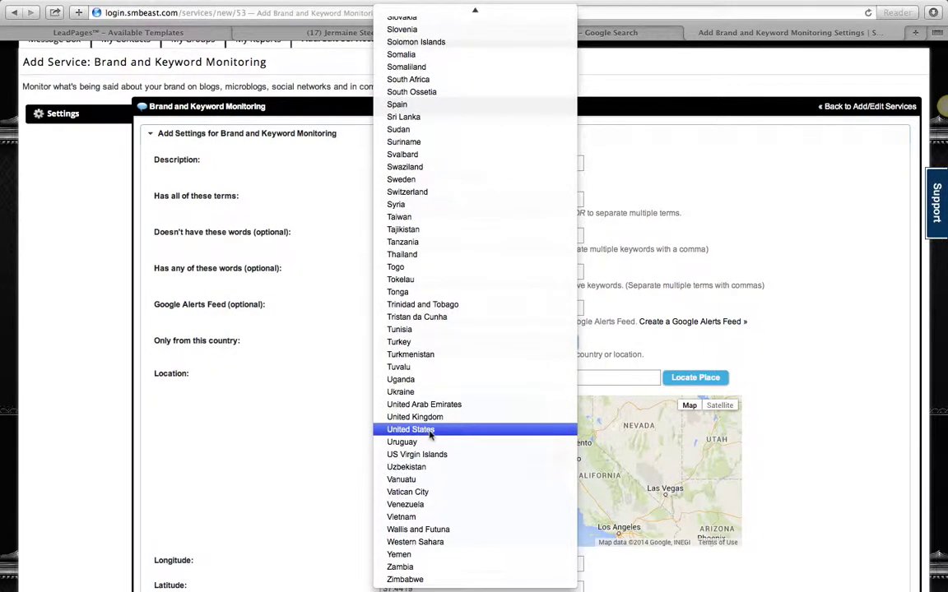
{"action": "left_click", "coordinate": [428, 431]}
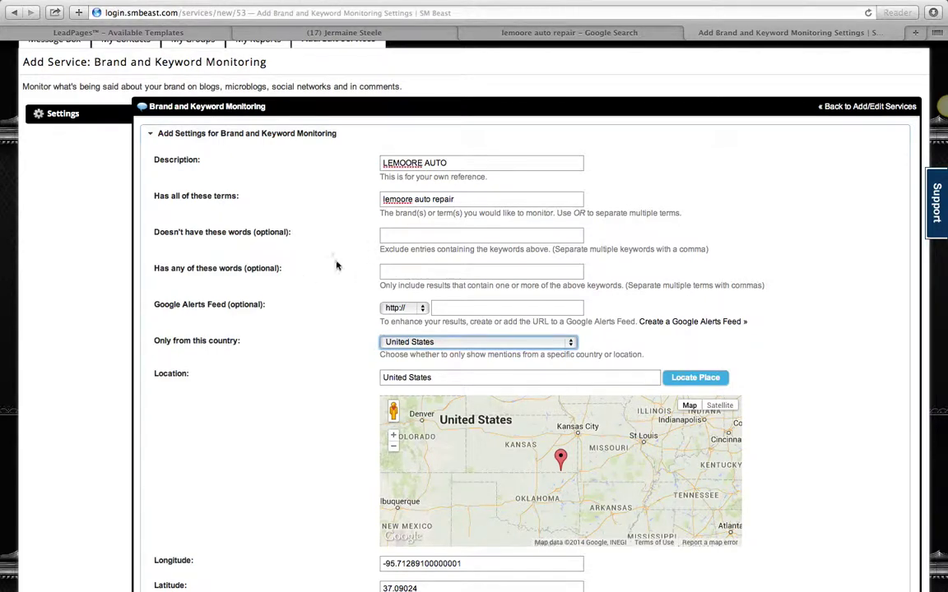
{"action": "scroll", "coordinate": [338, 280], "scroll_direction": "down", "scroll_amount": 5}
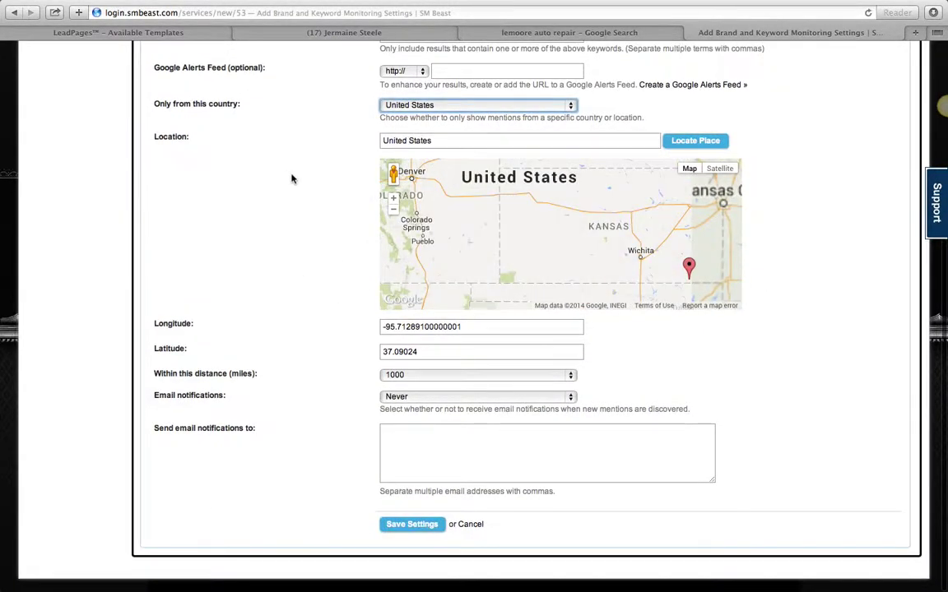
{"action": "scroll", "coordinate": [292, 178], "scroll_direction": "up", "scroll_amount": 5}
{"action": "scroll", "coordinate": [299, 345], "scroll_direction": "down", "scroll_amount": 5}
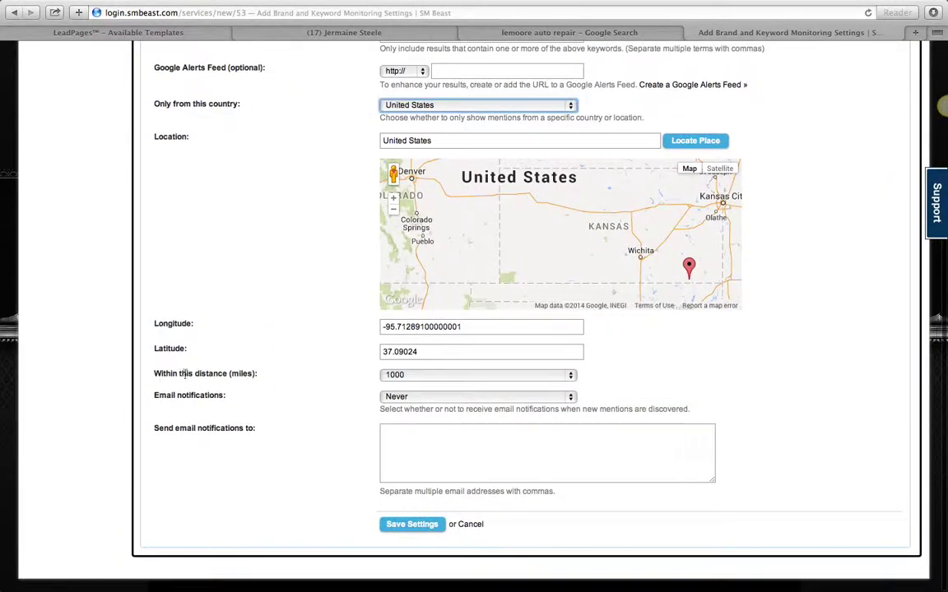
{"action": "left_click", "coordinate": [420, 376]}
{"action": "left_click", "coordinate": [414, 466]}
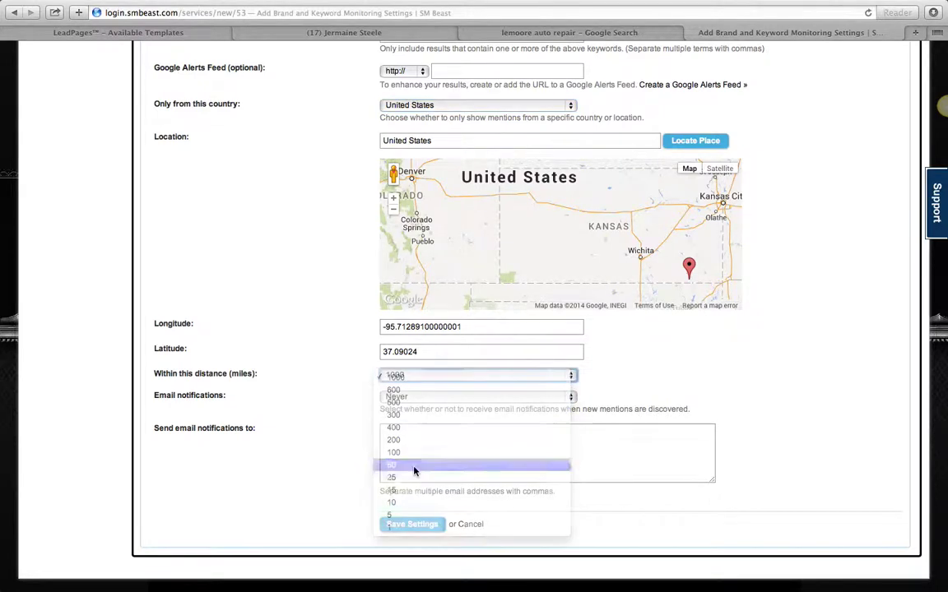
Step: Set daily new-post e-mail alerts to the notification e-mail address
{"action": "left_click", "coordinate": [473, 399]}
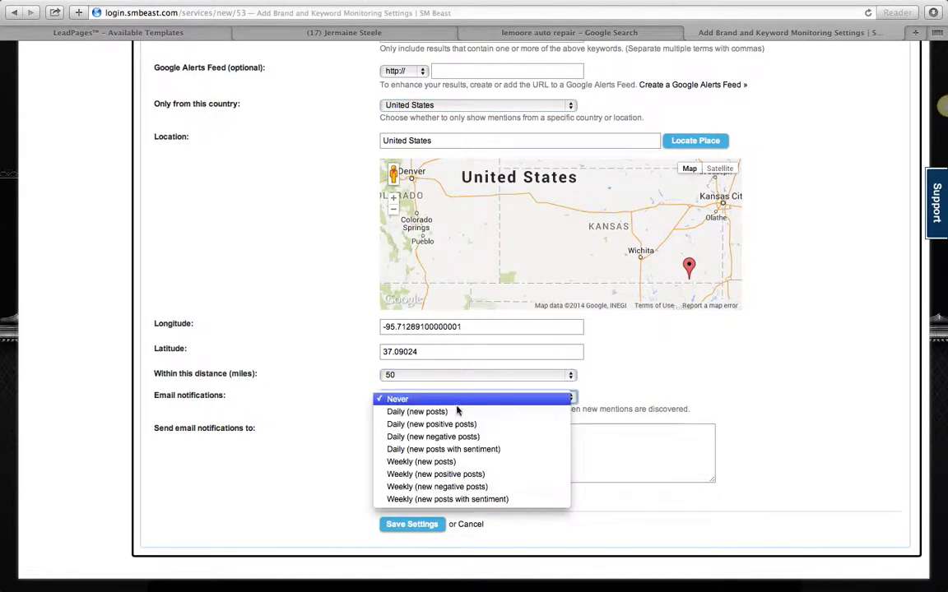
{"action": "left_click", "coordinate": [449, 423]}
{"action": "left_click", "coordinate": [444, 455]}
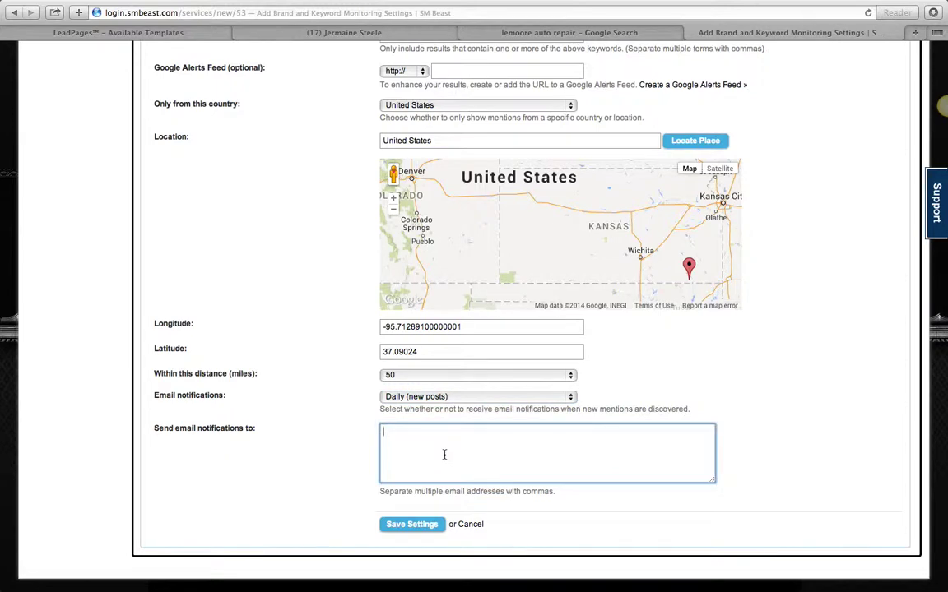
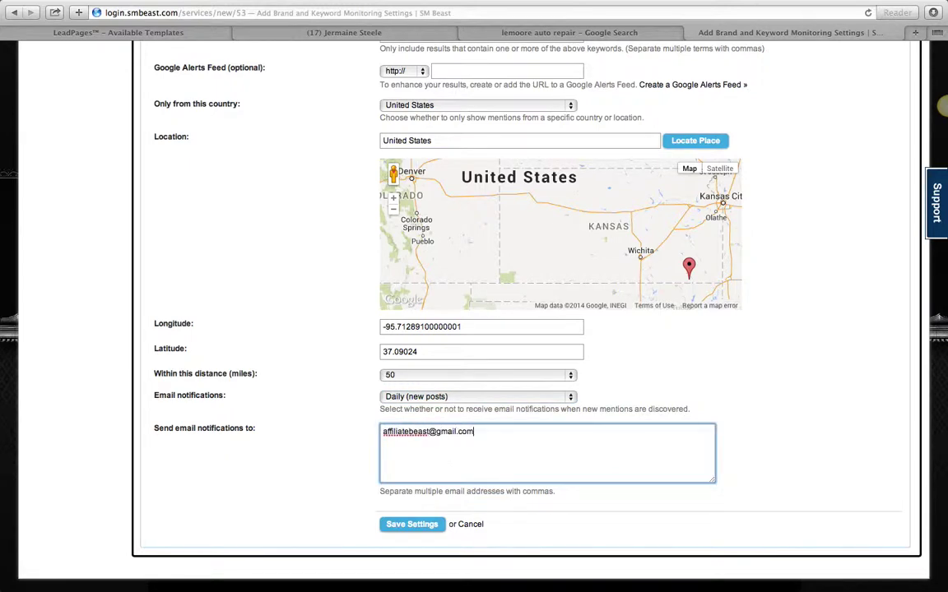
{"action": "scroll", "coordinate": [707, 394], "scroll_direction": "up", "scroll_amount": 5}
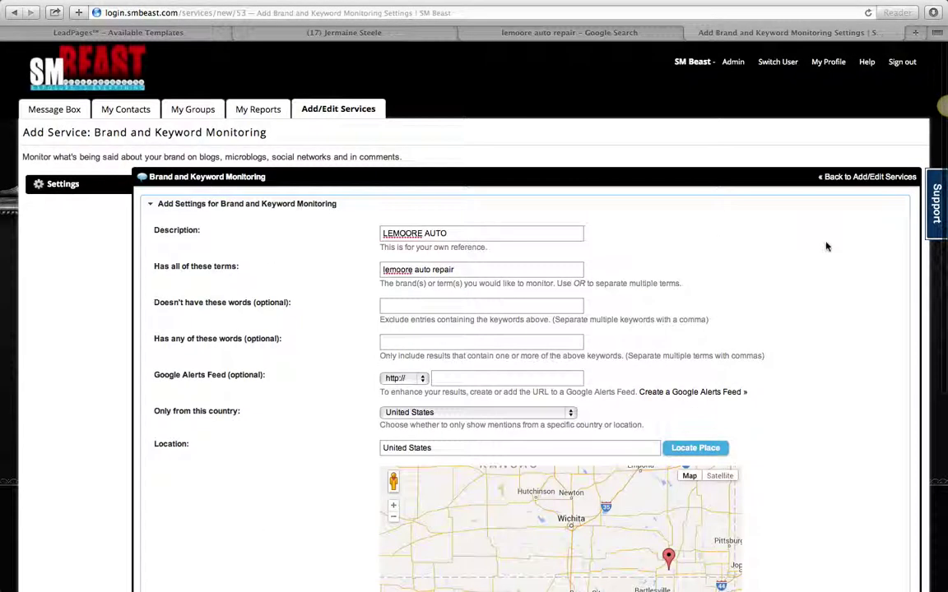
{"action": "left_click", "coordinate": [504, 34]}
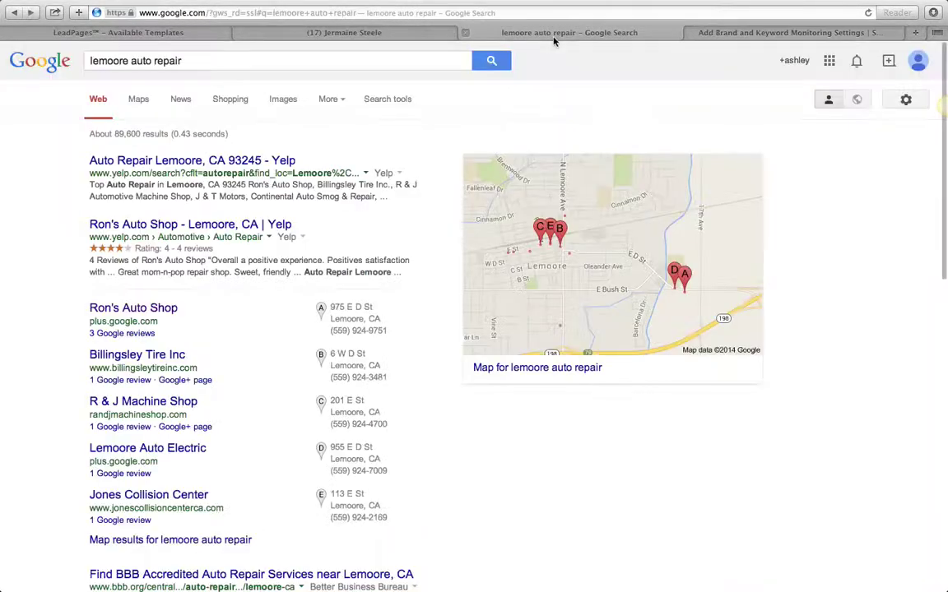
{"action": "left_click", "coordinate": [197, 60]}
{"action": "key", "text": "BackSpace"}
{"action": "key", "text": "BackSpace"}
{"action": "key", "text": "BackSpace"}
{"action": "key", "text": "BackSpace"}
{"action": "key", "text": "BackSpace"}
{"action": "key", "text": "BackSpace"}
{"action": "key", "text": "BackSpace"}
{"action": "key", "text": "BackSpace"}
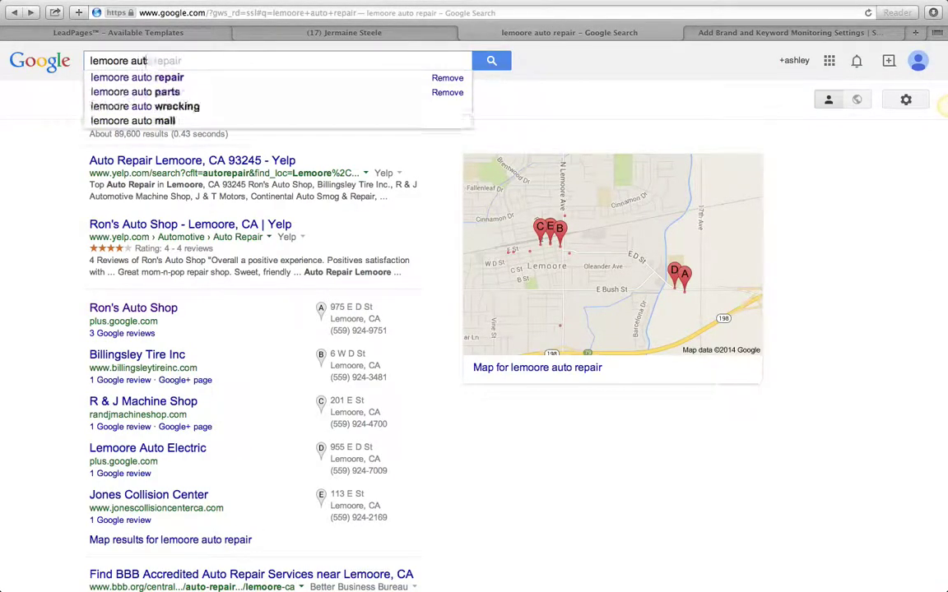
{"action": "key", "text": "BackSpace"}
{"action": "key", "text": "BackSpace"}
{"action": "key", "text": "BackSpace"}
{"action": "key", "text": "BackSpace"}
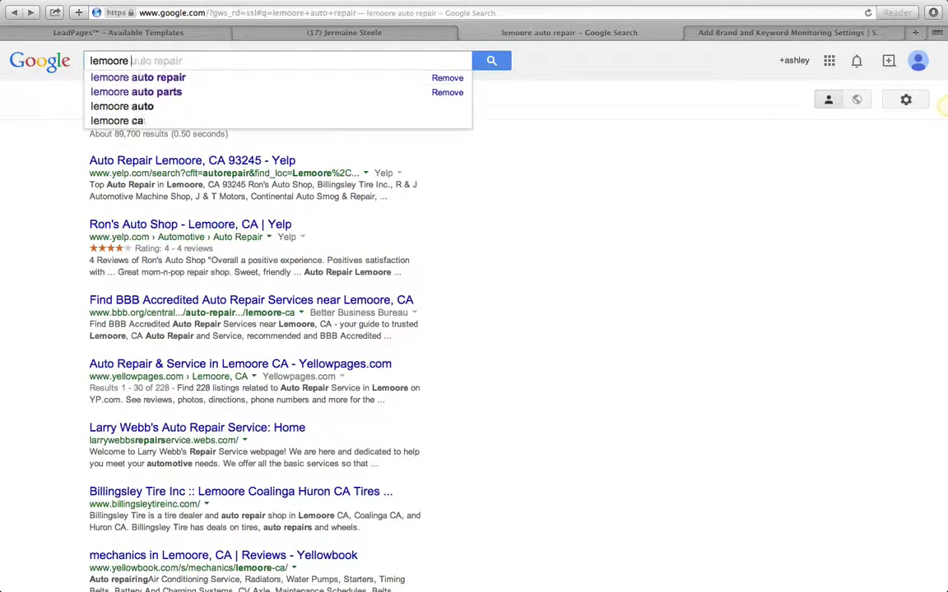
{"action": "type", "text": "auto"}
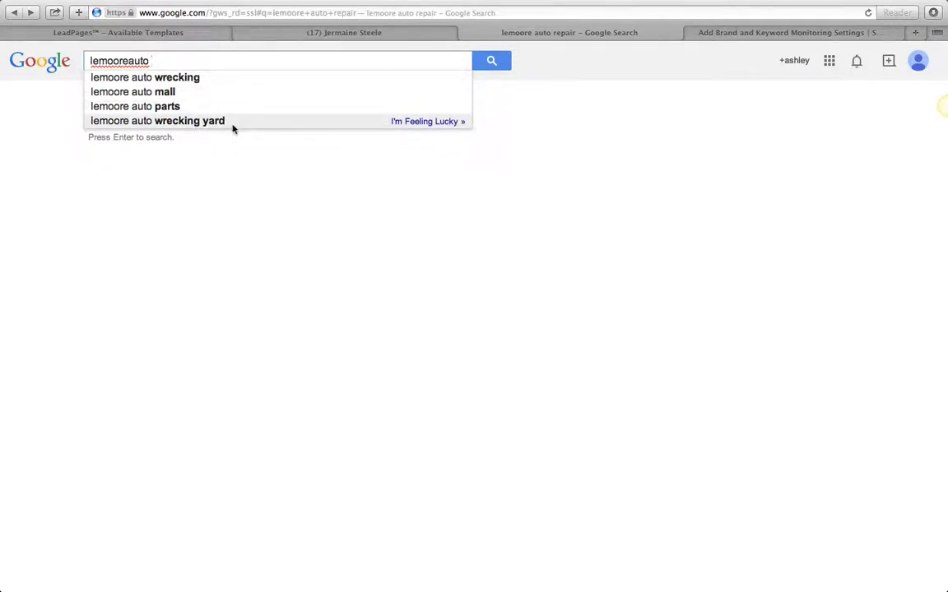
{"action": "left_click", "coordinate": [763, 34]}
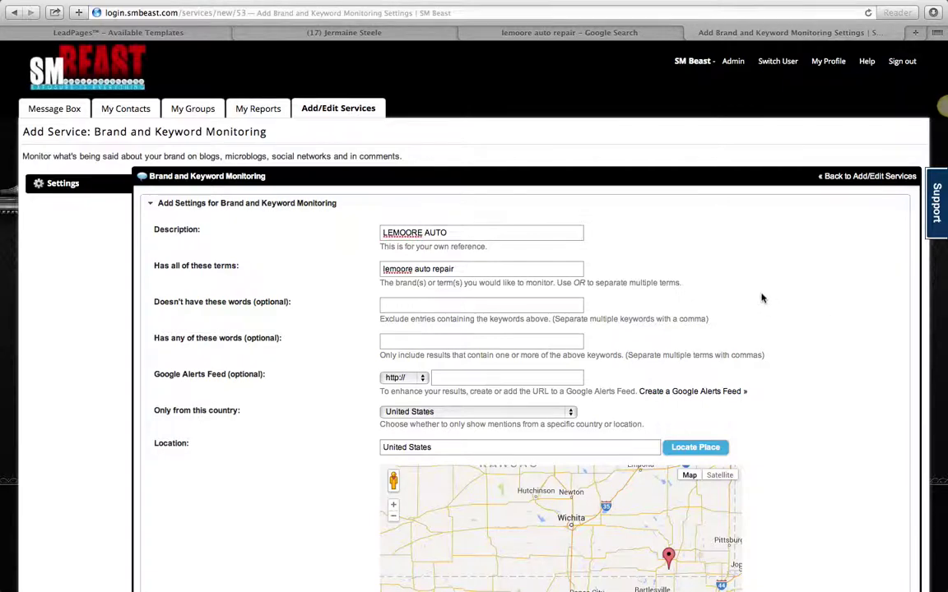
Step: Scroll down the monitoring form and switch to the Facebook profile tab
{"action": "scroll", "coordinate": [762, 298], "scroll_direction": "down", "scroll_amount": 5}
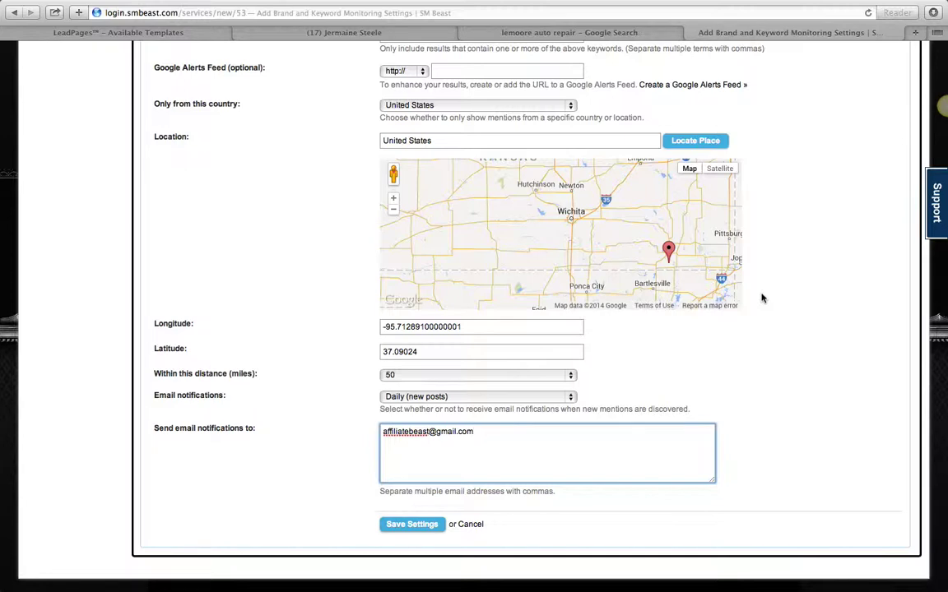
{"action": "left_click", "coordinate": [325, 32]}
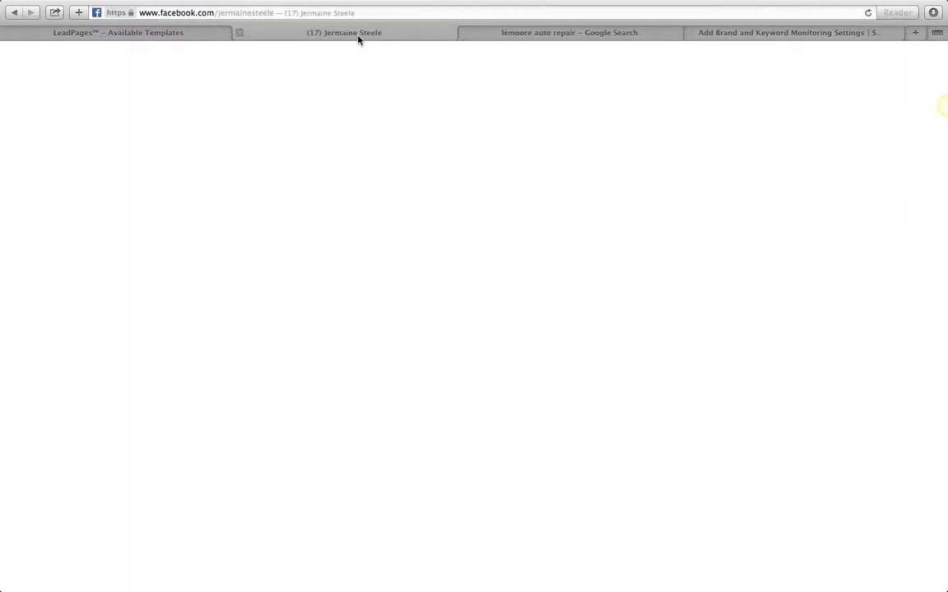
Step: Open Facebook's status box, then return to the Brand and Keyword Monitoring settings tab
{"action": "left_click", "coordinate": [472, 355]}
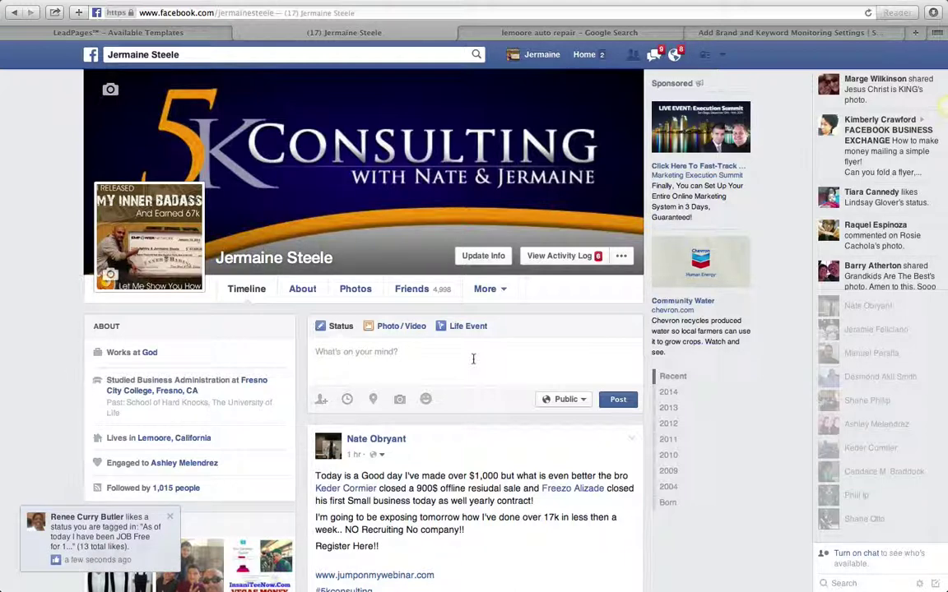
{"action": "left_click", "coordinate": [737, 32]}
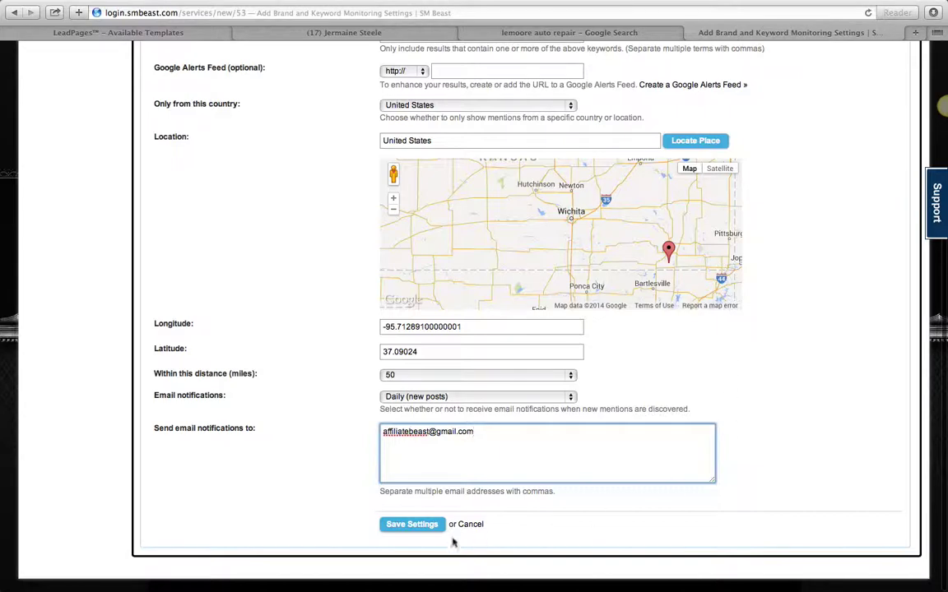
Step: Save the Brand and Keyword Monitoring settings and exit Safari full-screen mode
{"action": "left_click", "coordinate": [407, 525]}
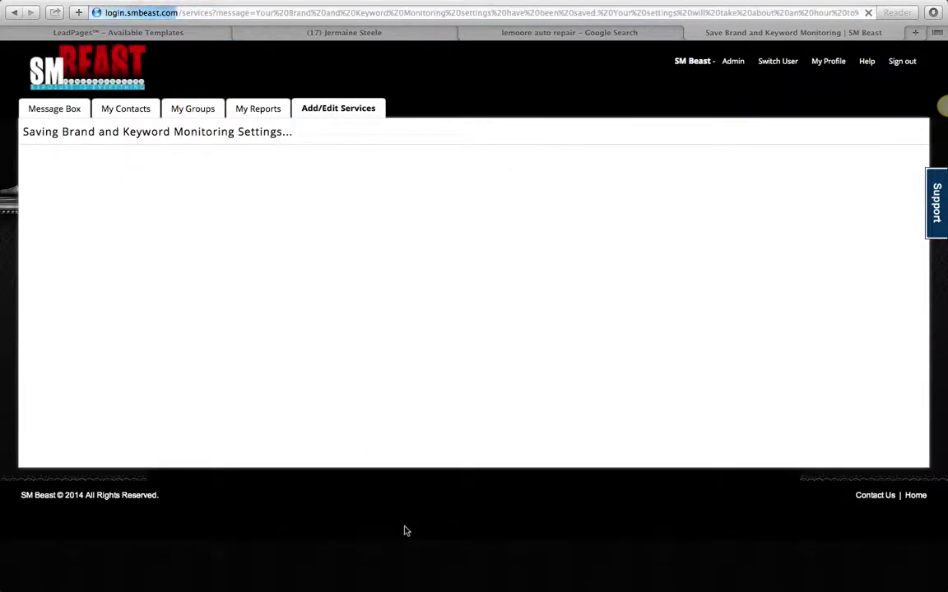
{"action": "mouse_move", "coordinate": [620, 3]}
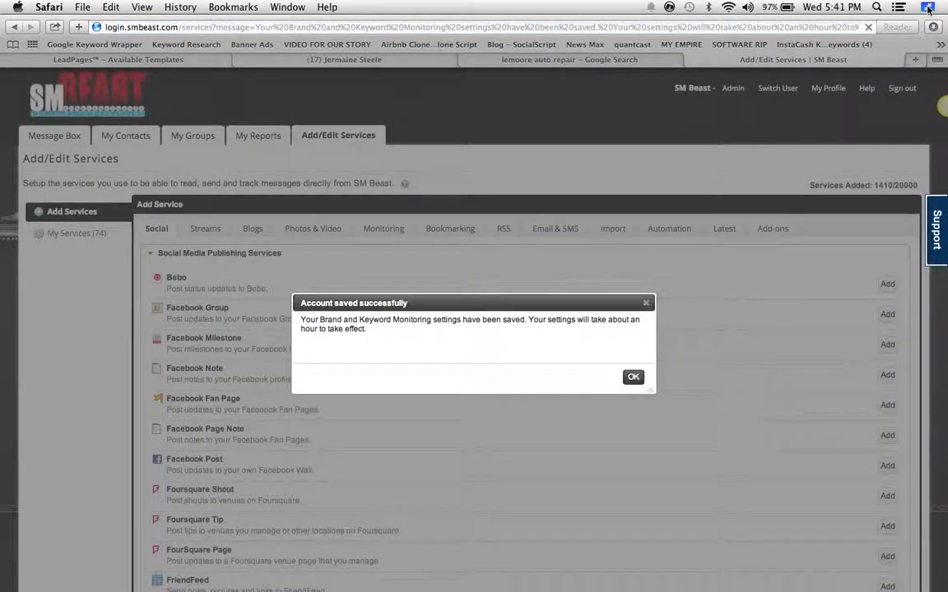
{"action": "left_click", "coordinate": [927, 7]}
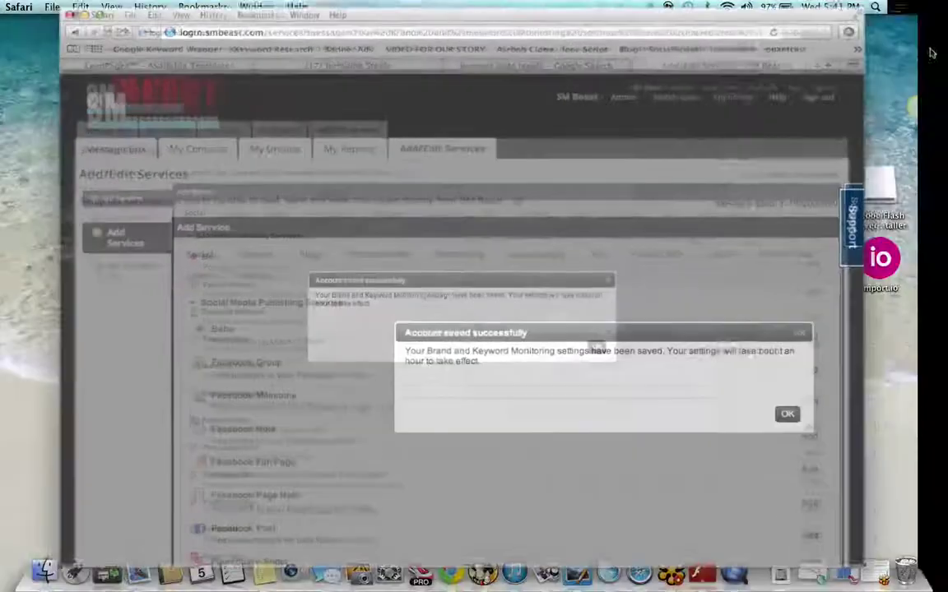